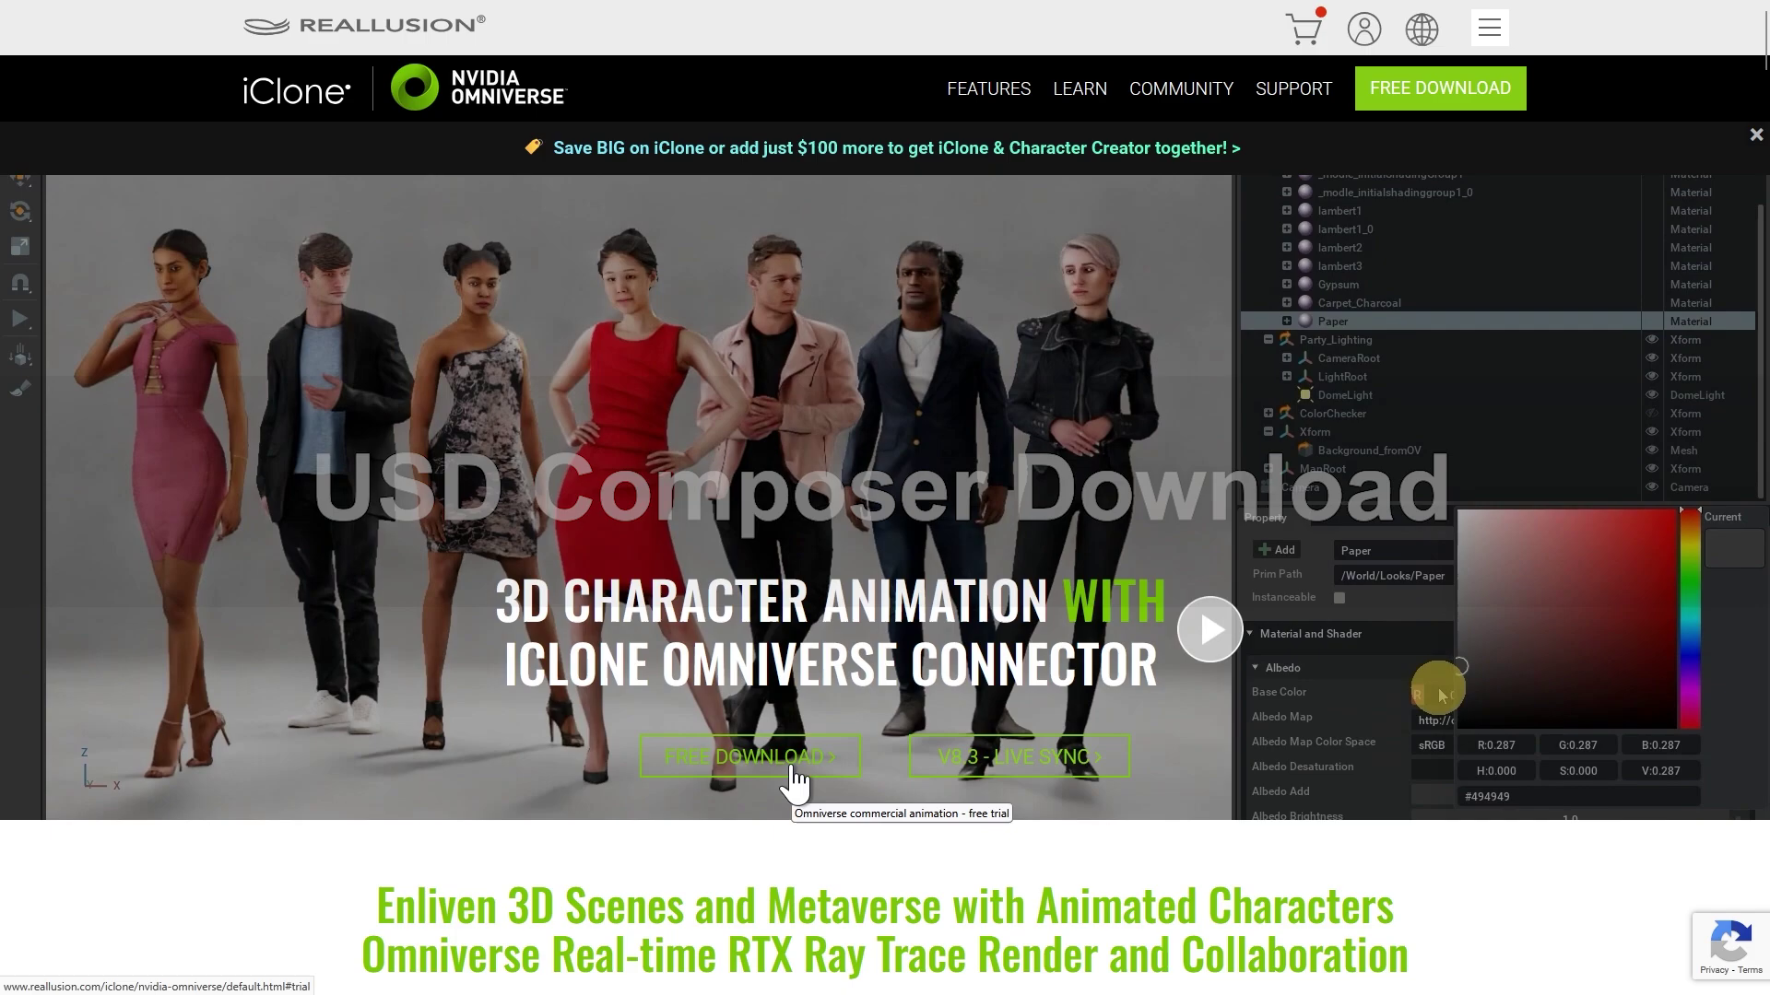
# Step: Submit the Reallusion USD Composer trial questionnaire so Composer.zip downloads
pyautogui.click(795, 782)
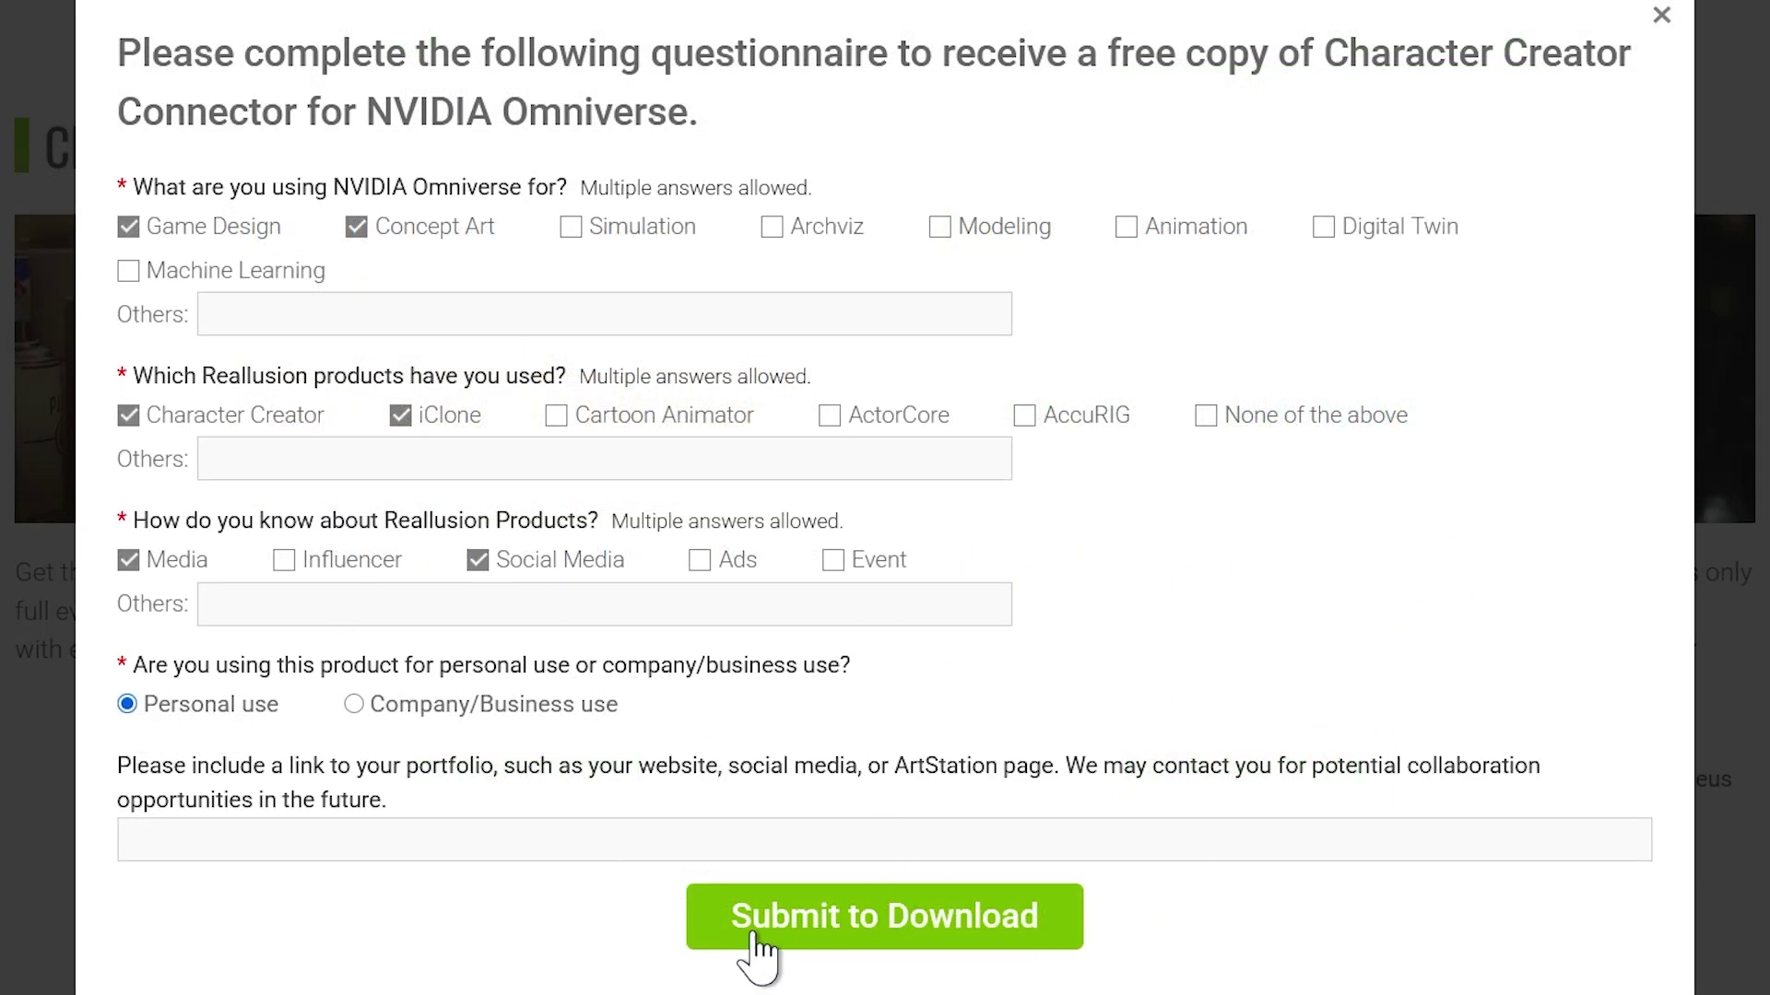
pyautogui.click(900, 936)
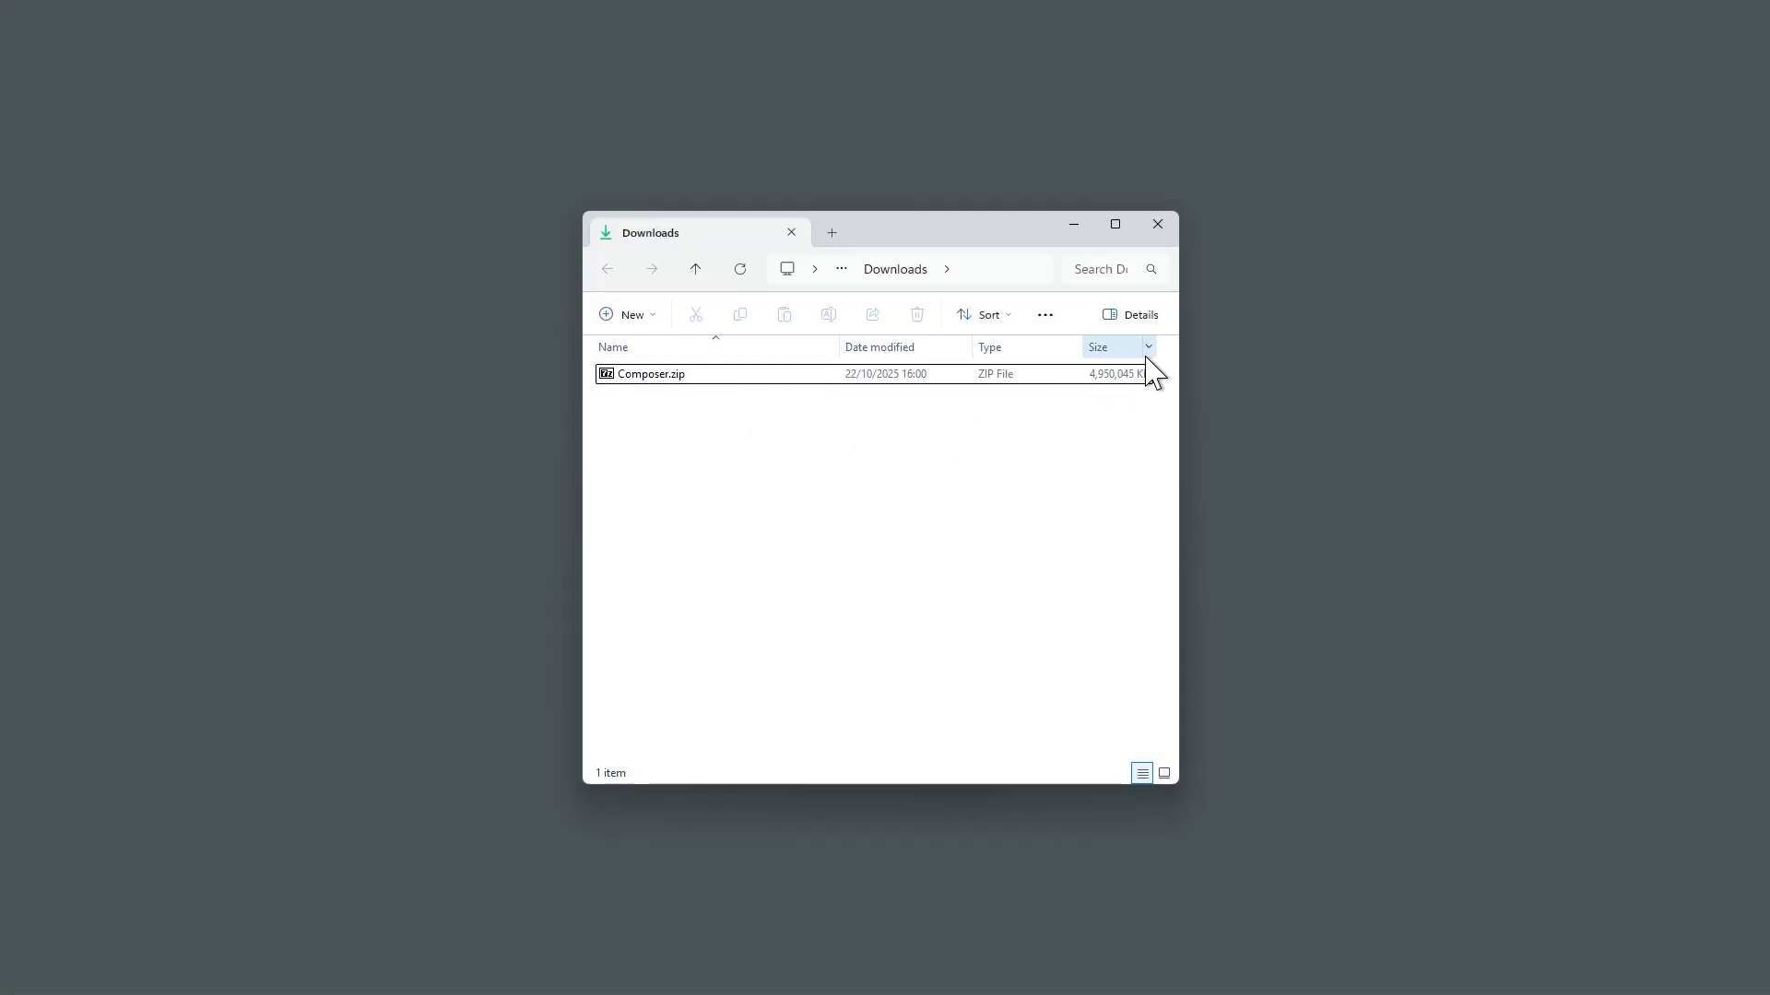
# Step: Extract Composer.zip in place with 7-Zip > Extract Here
pyautogui.click(704, 381)
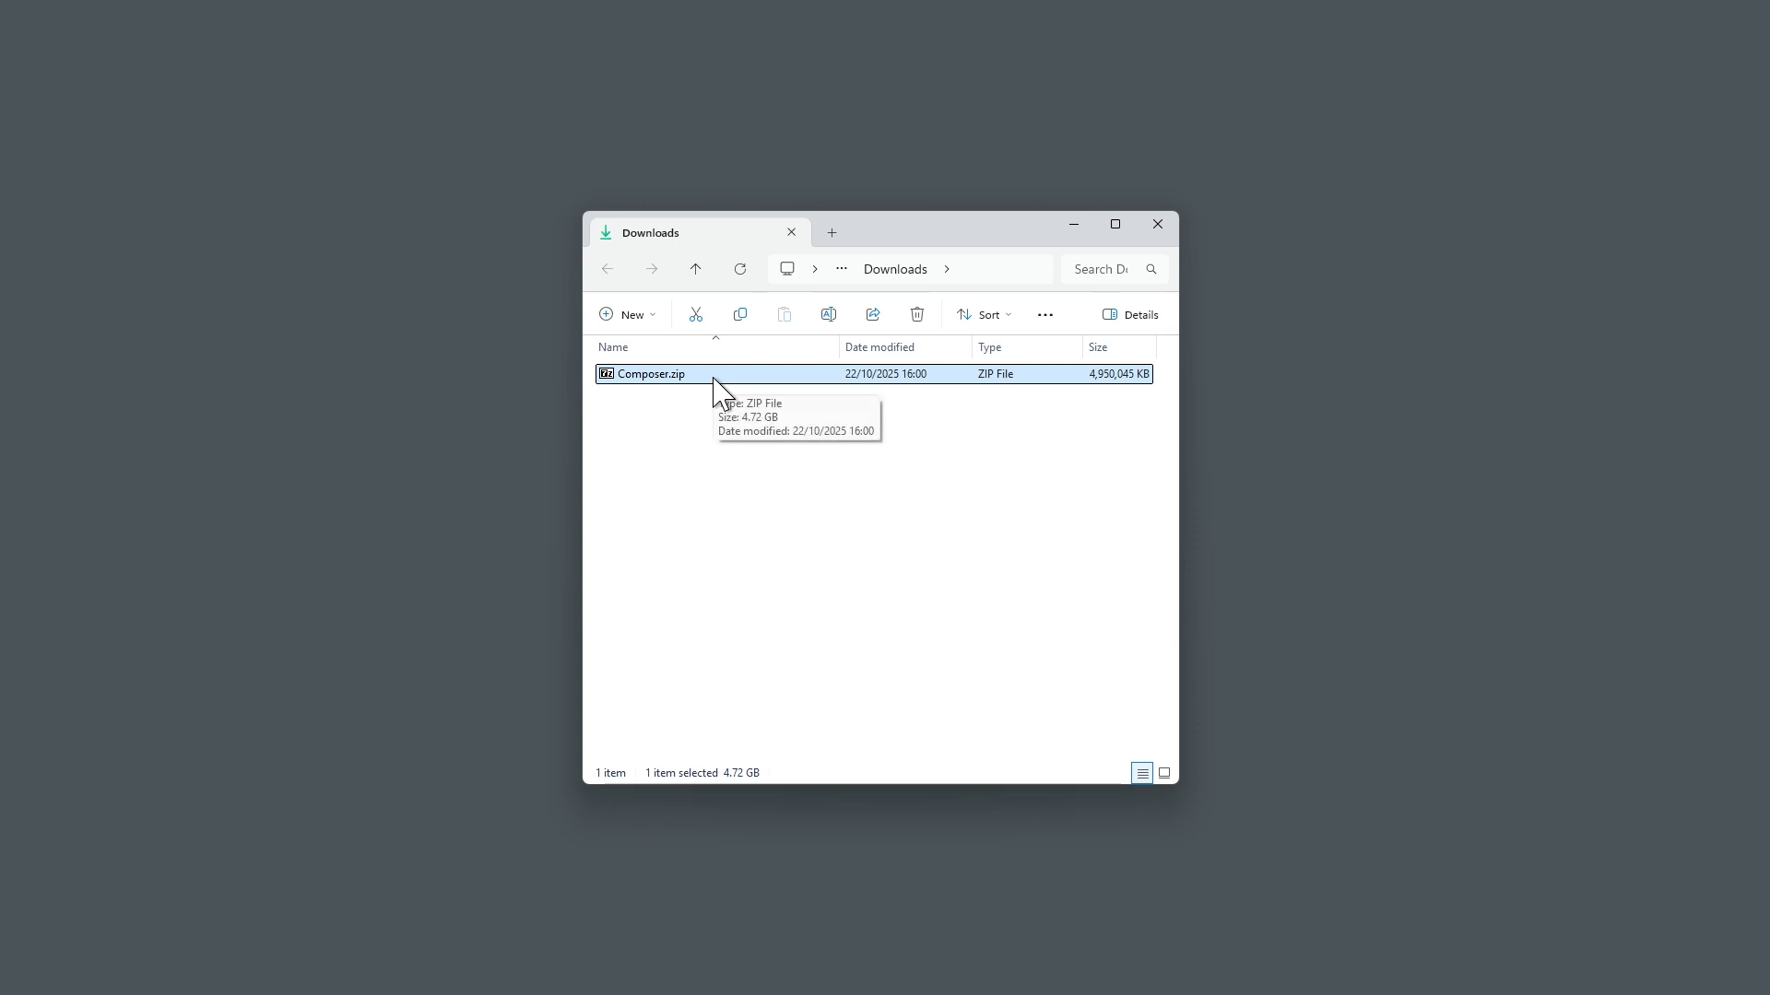
pyautogui.rightClick(714, 379)
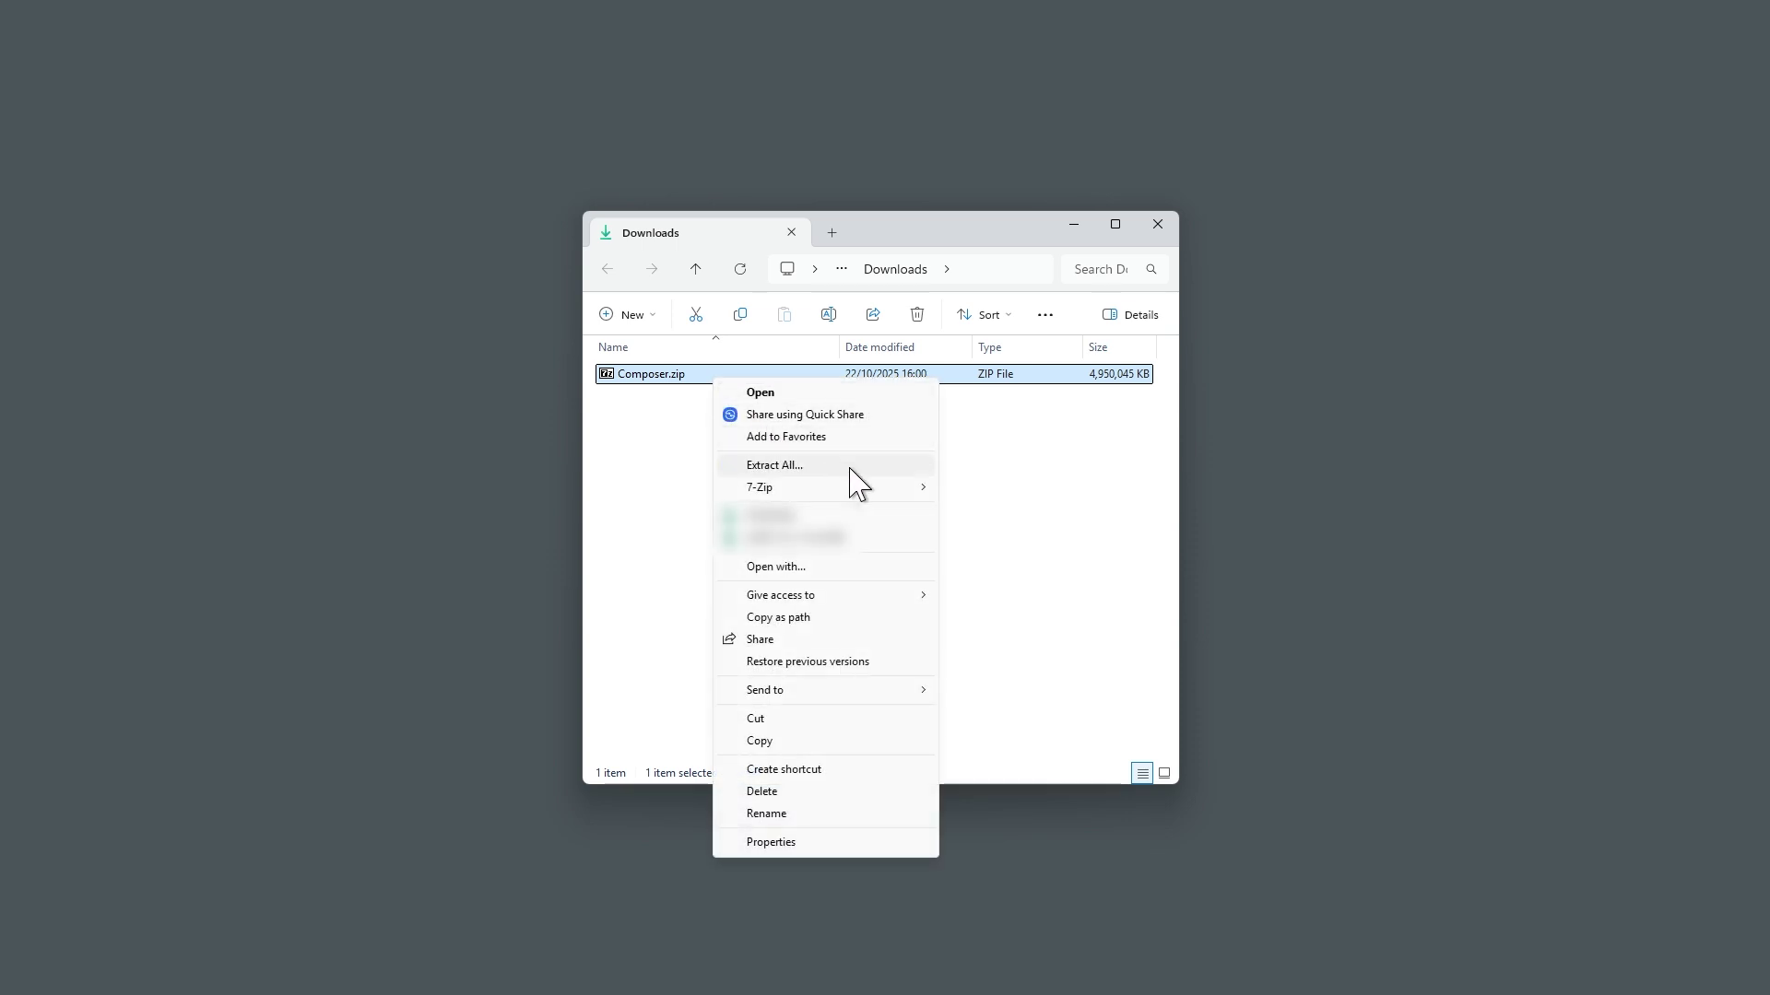
pyautogui.moveTo(877, 493)
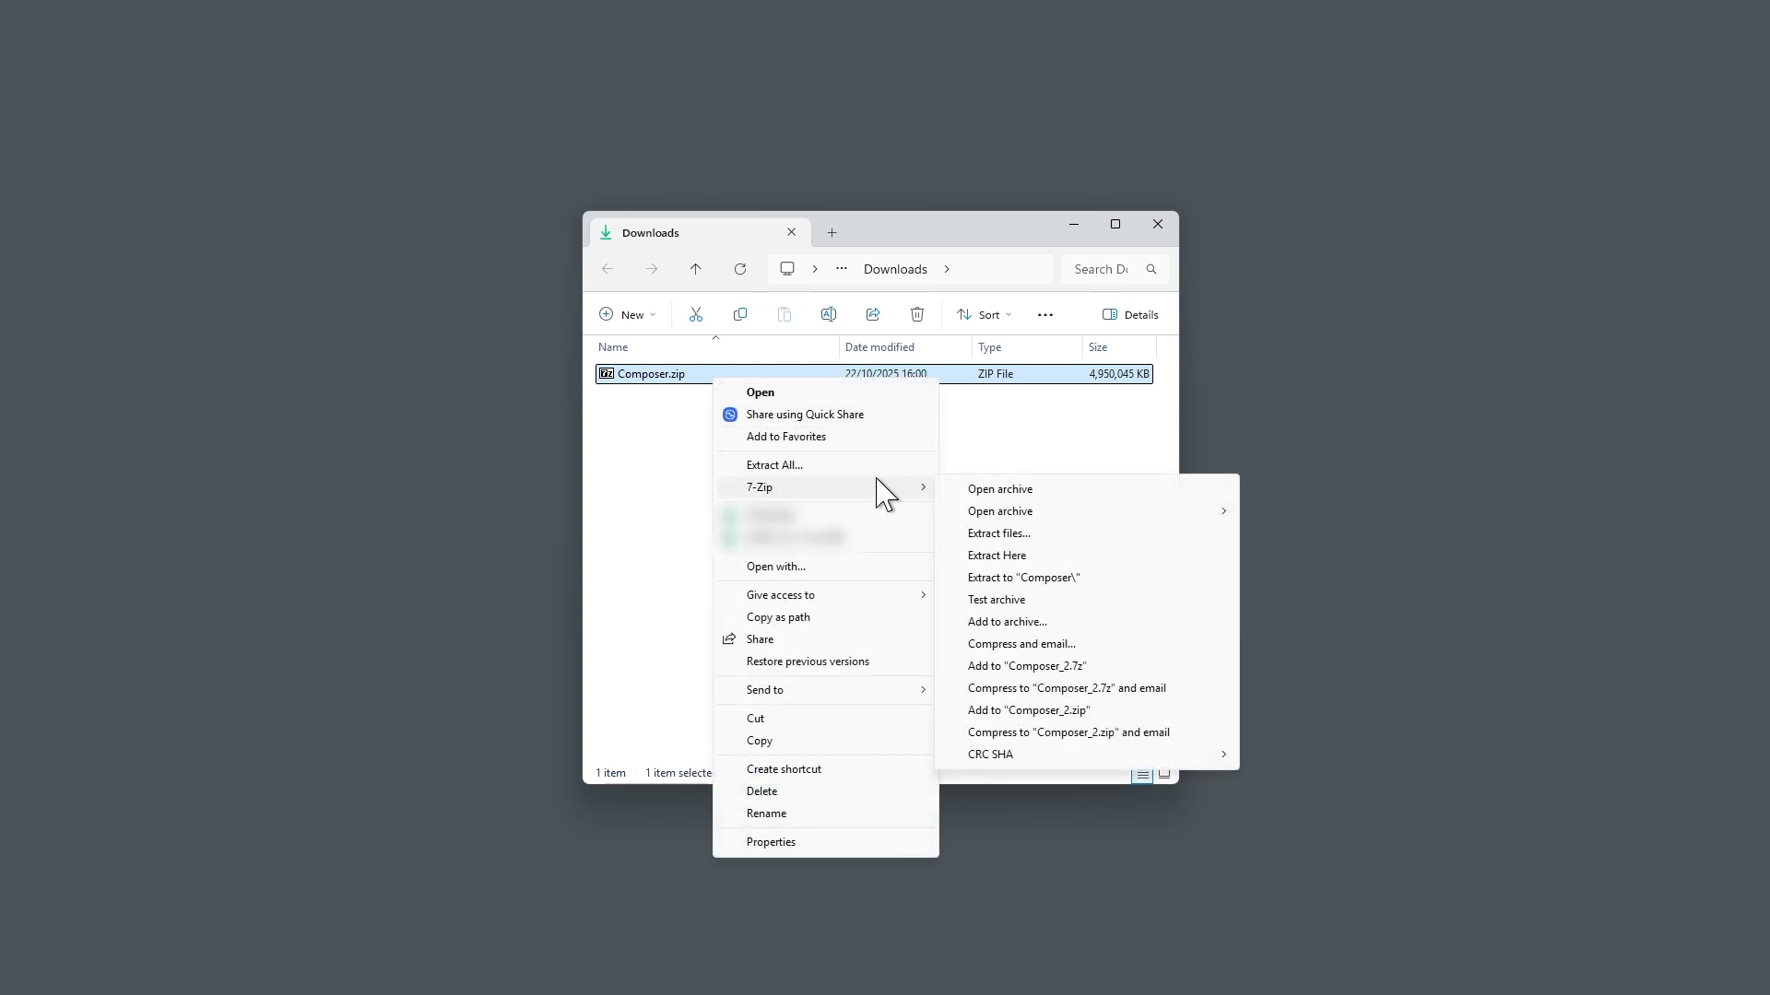
pyautogui.click(996, 556)
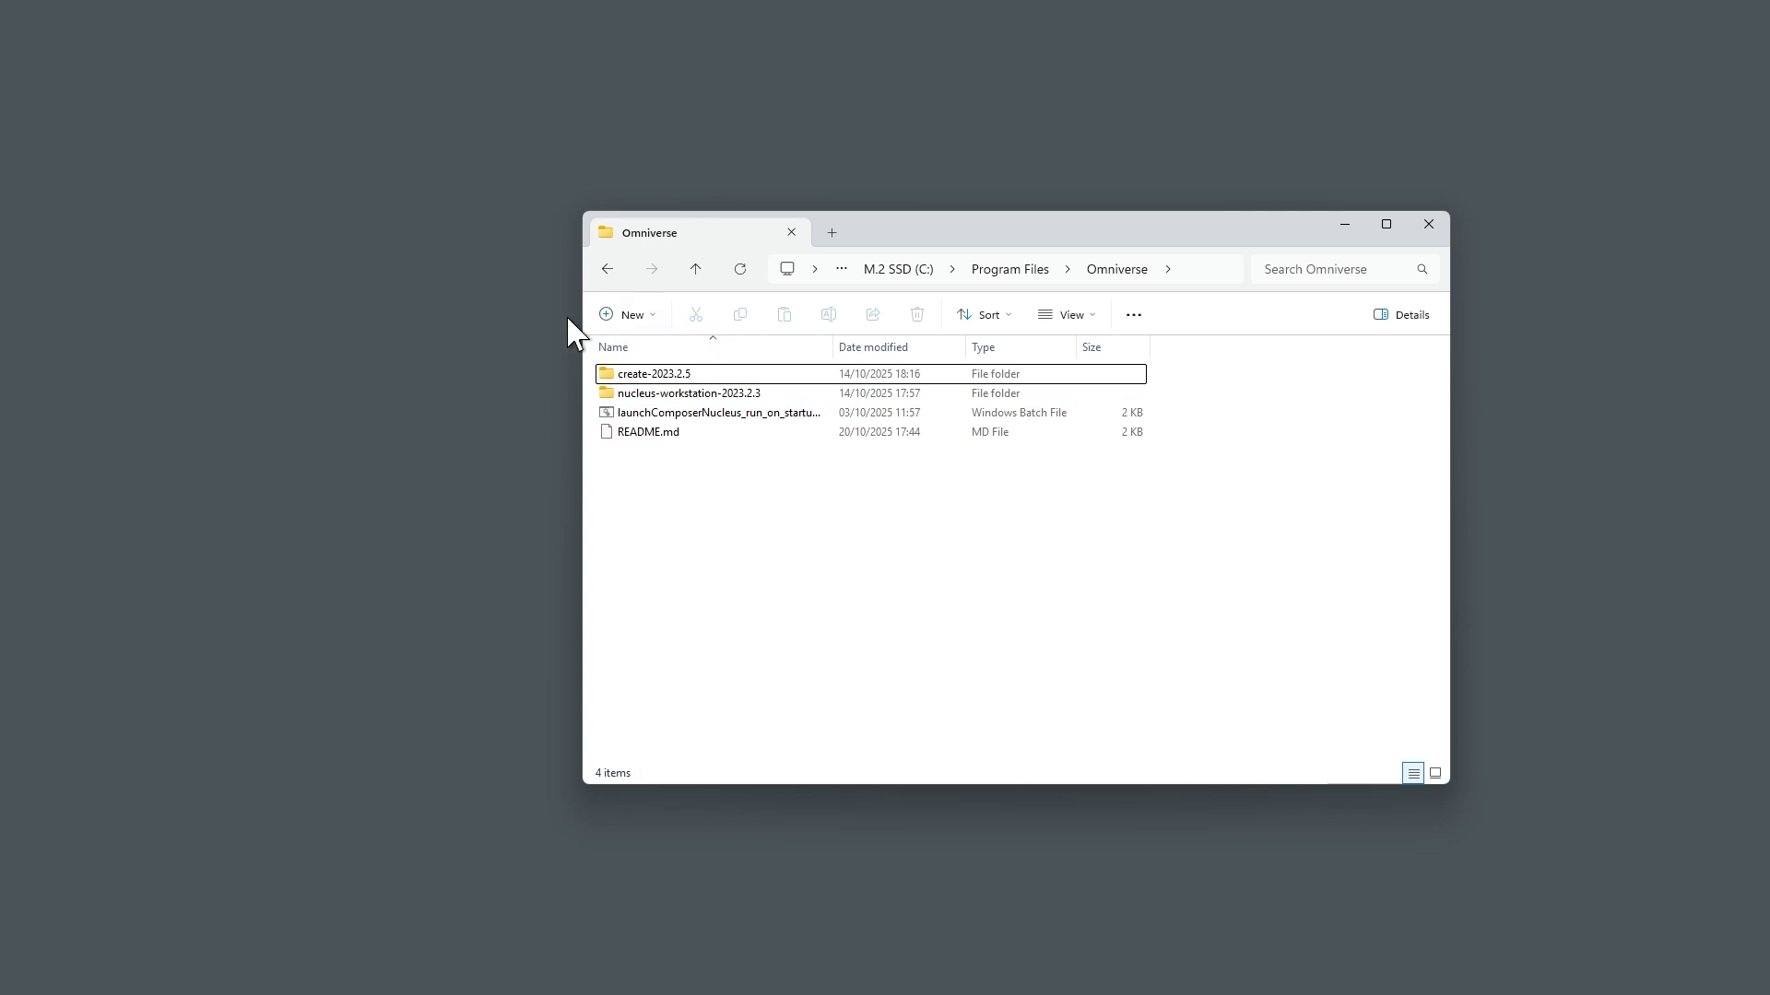
# Step: Run launchComposerNucleus_run_on_startup.bat to start Nucleus and USD Composer, moving its console window aside
pyautogui.click(708, 414)
pyautogui.doubleClick(708, 414)
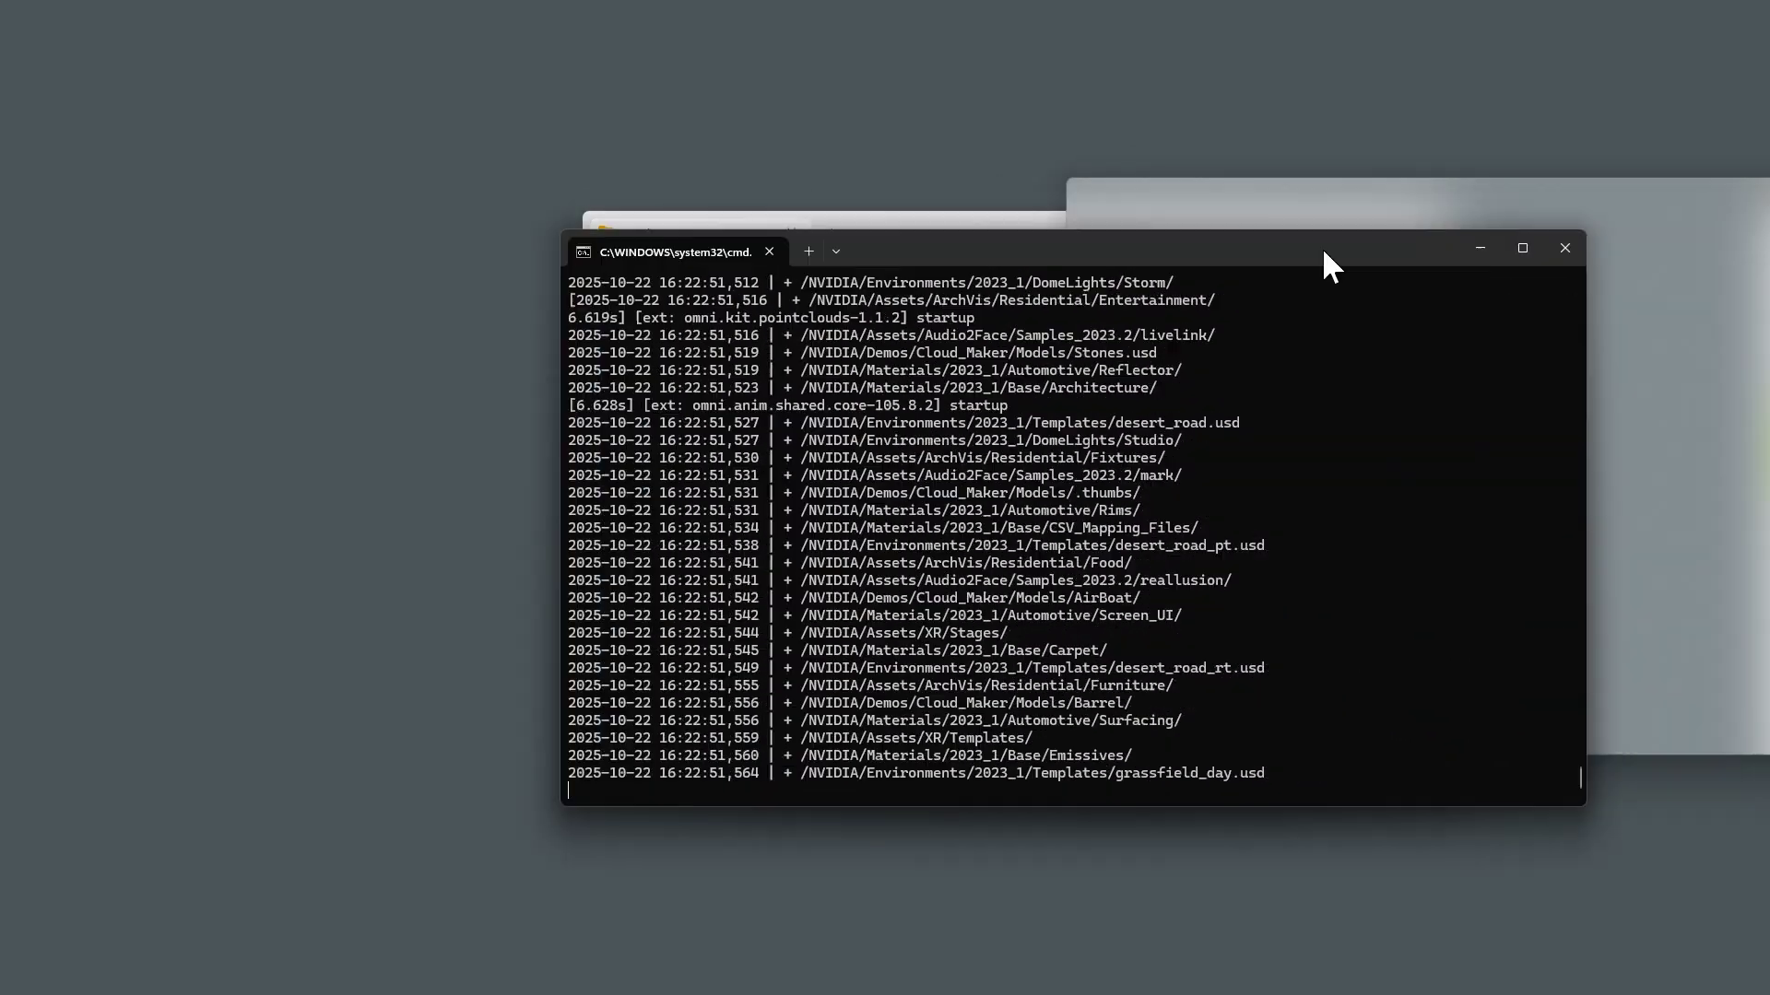
pyautogui.moveTo(1324, 251); pyautogui.dragTo(1042, 264)
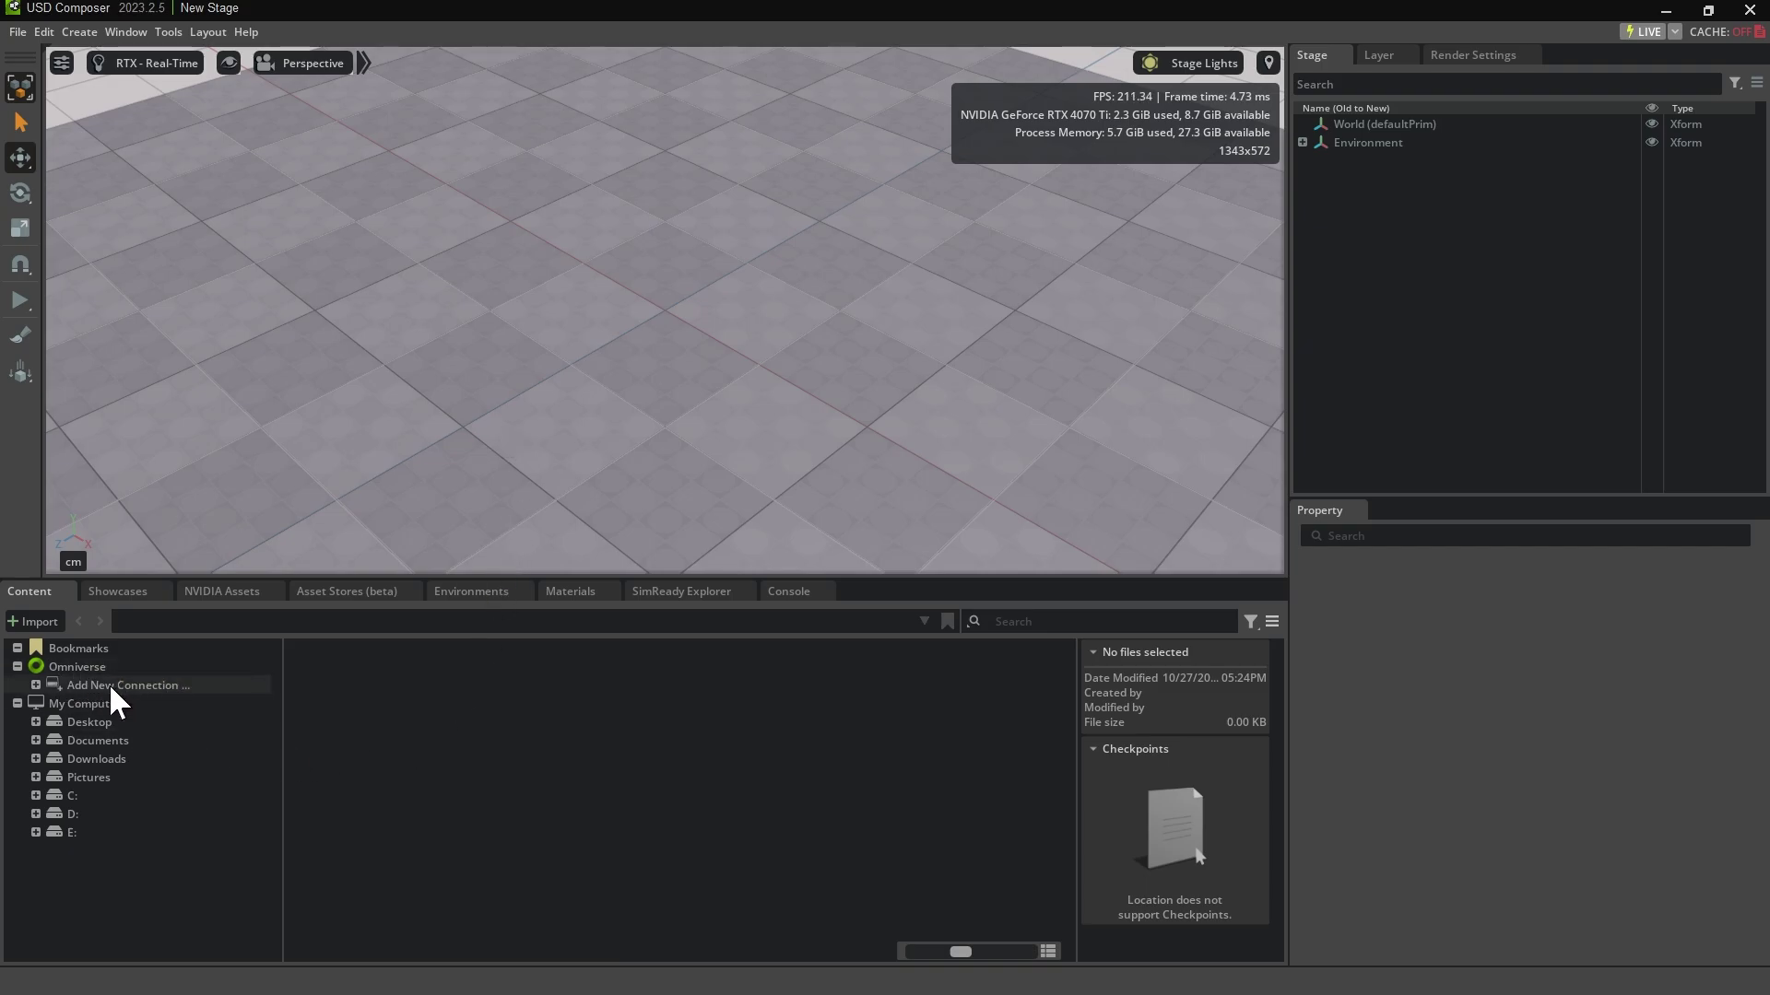
# Step: Add a new Nucleus connection to omniverse://localhost from the Content panel
pyautogui.click(152, 692)
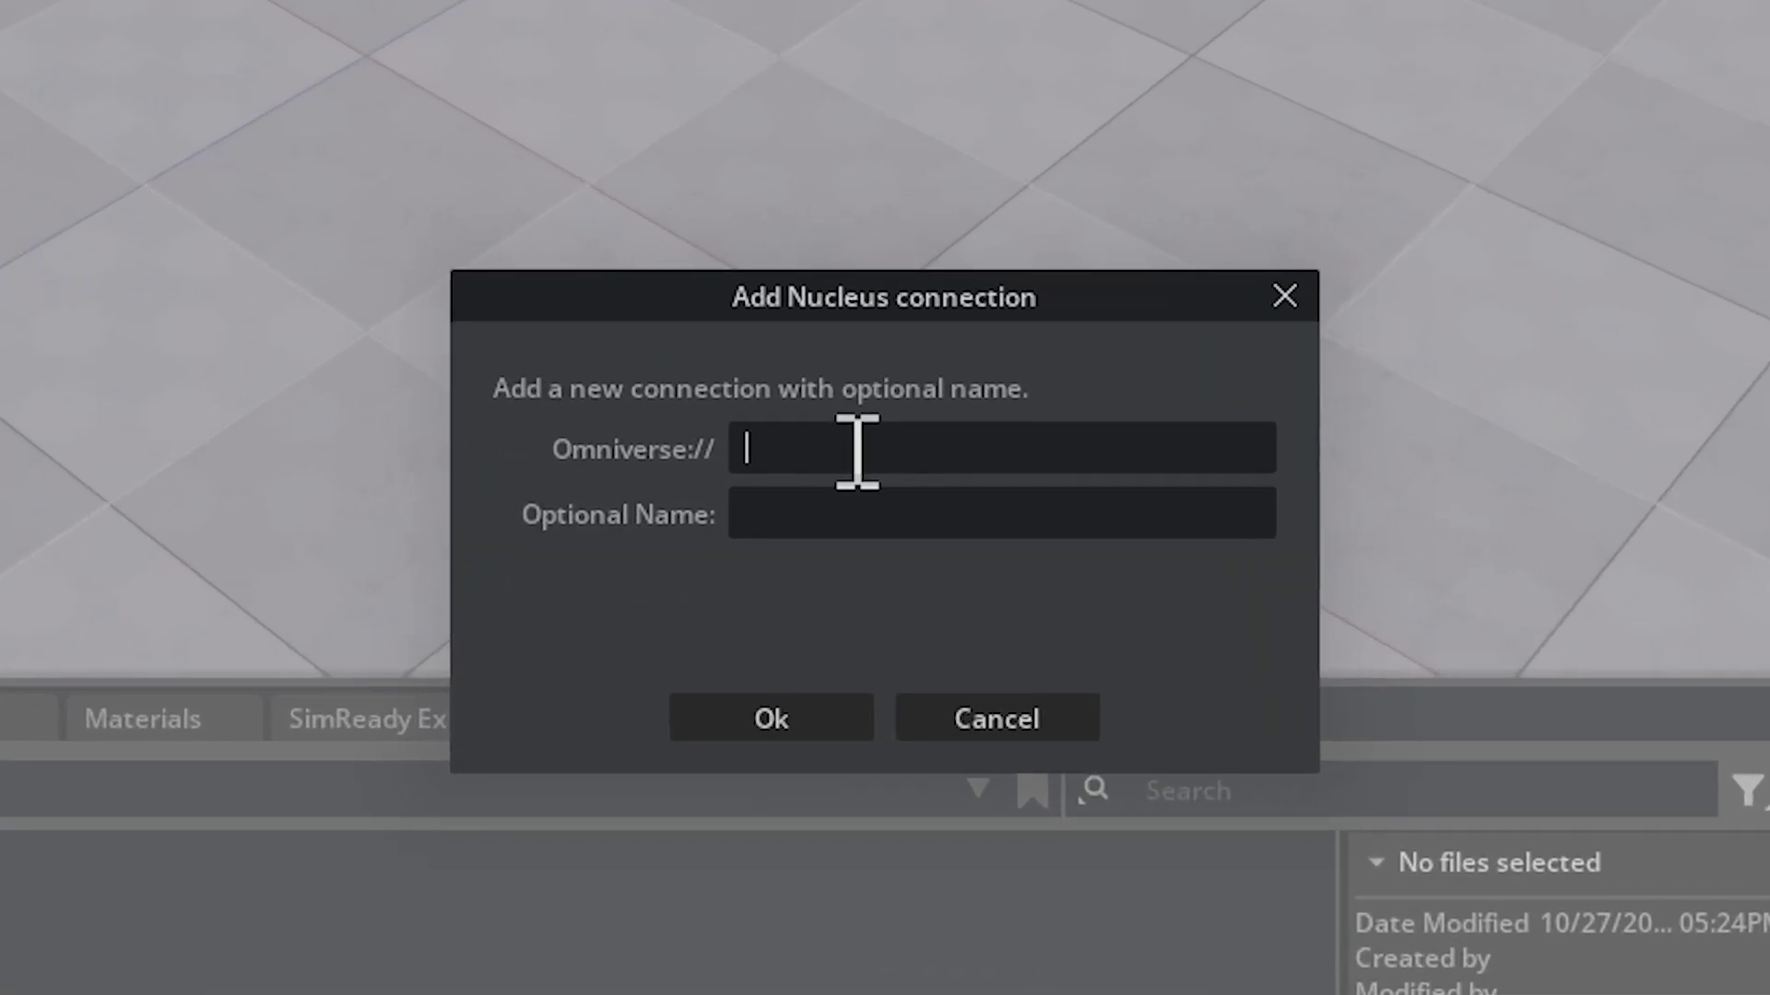
pyautogui.write('localhost')
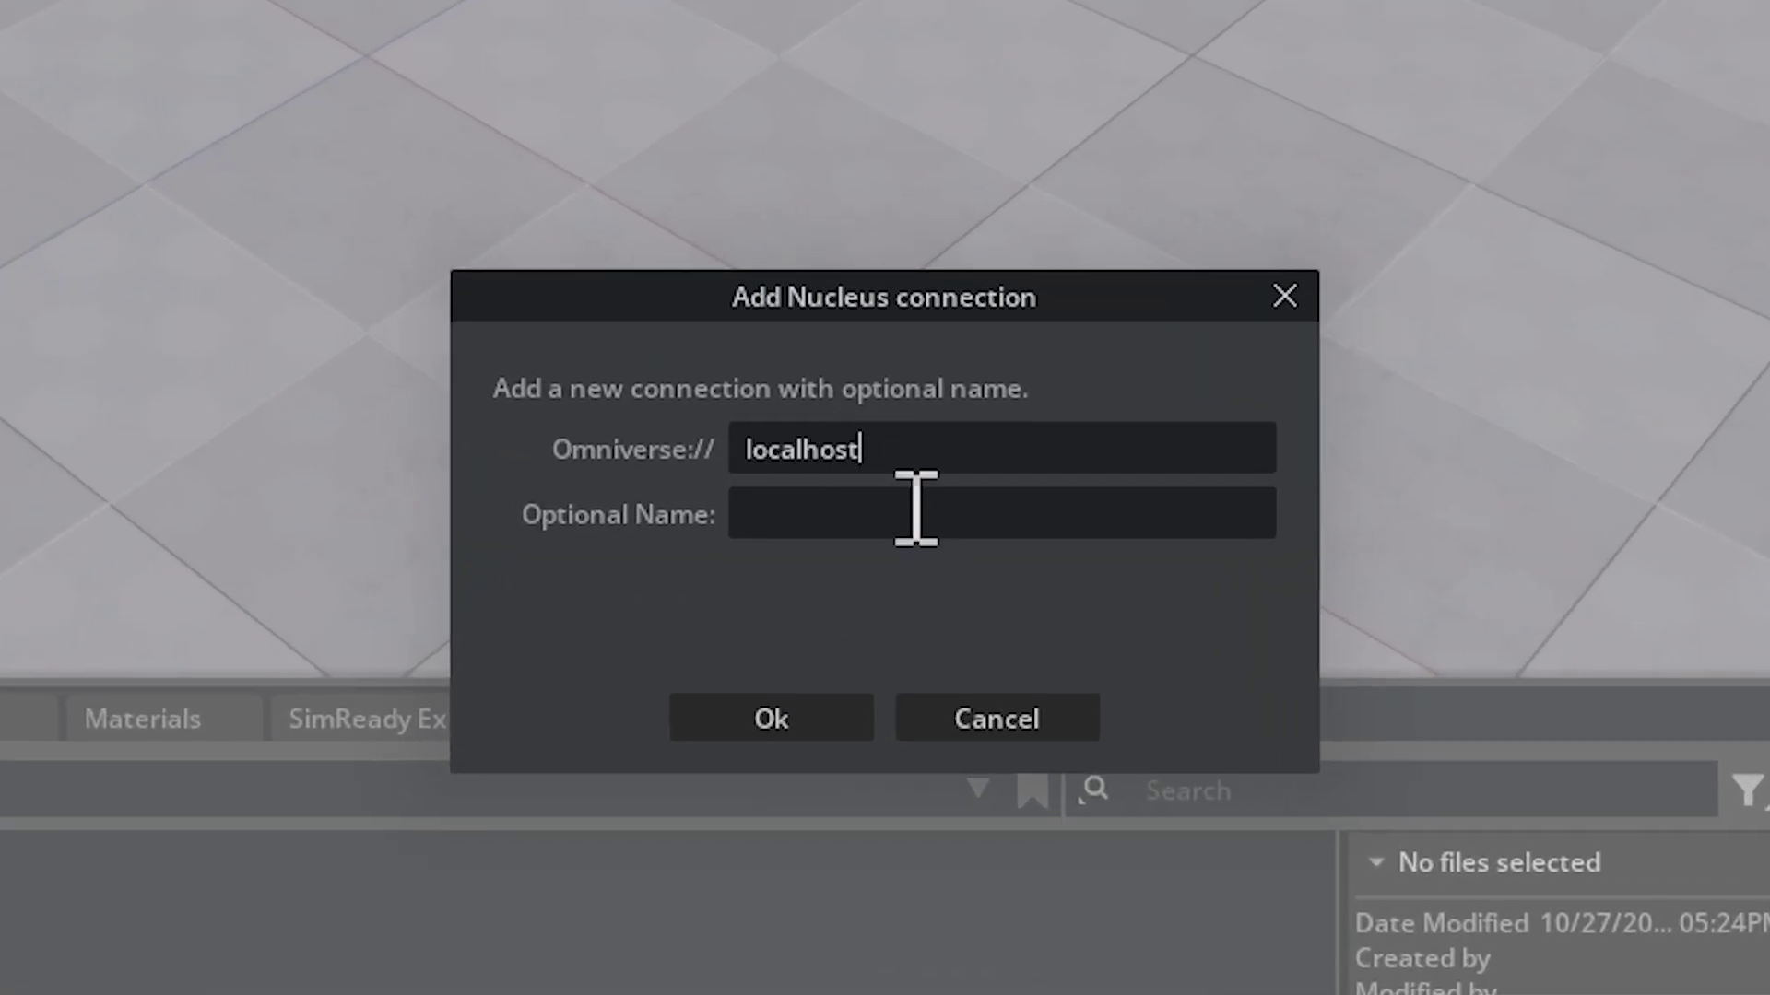
pyautogui.click(806, 724)
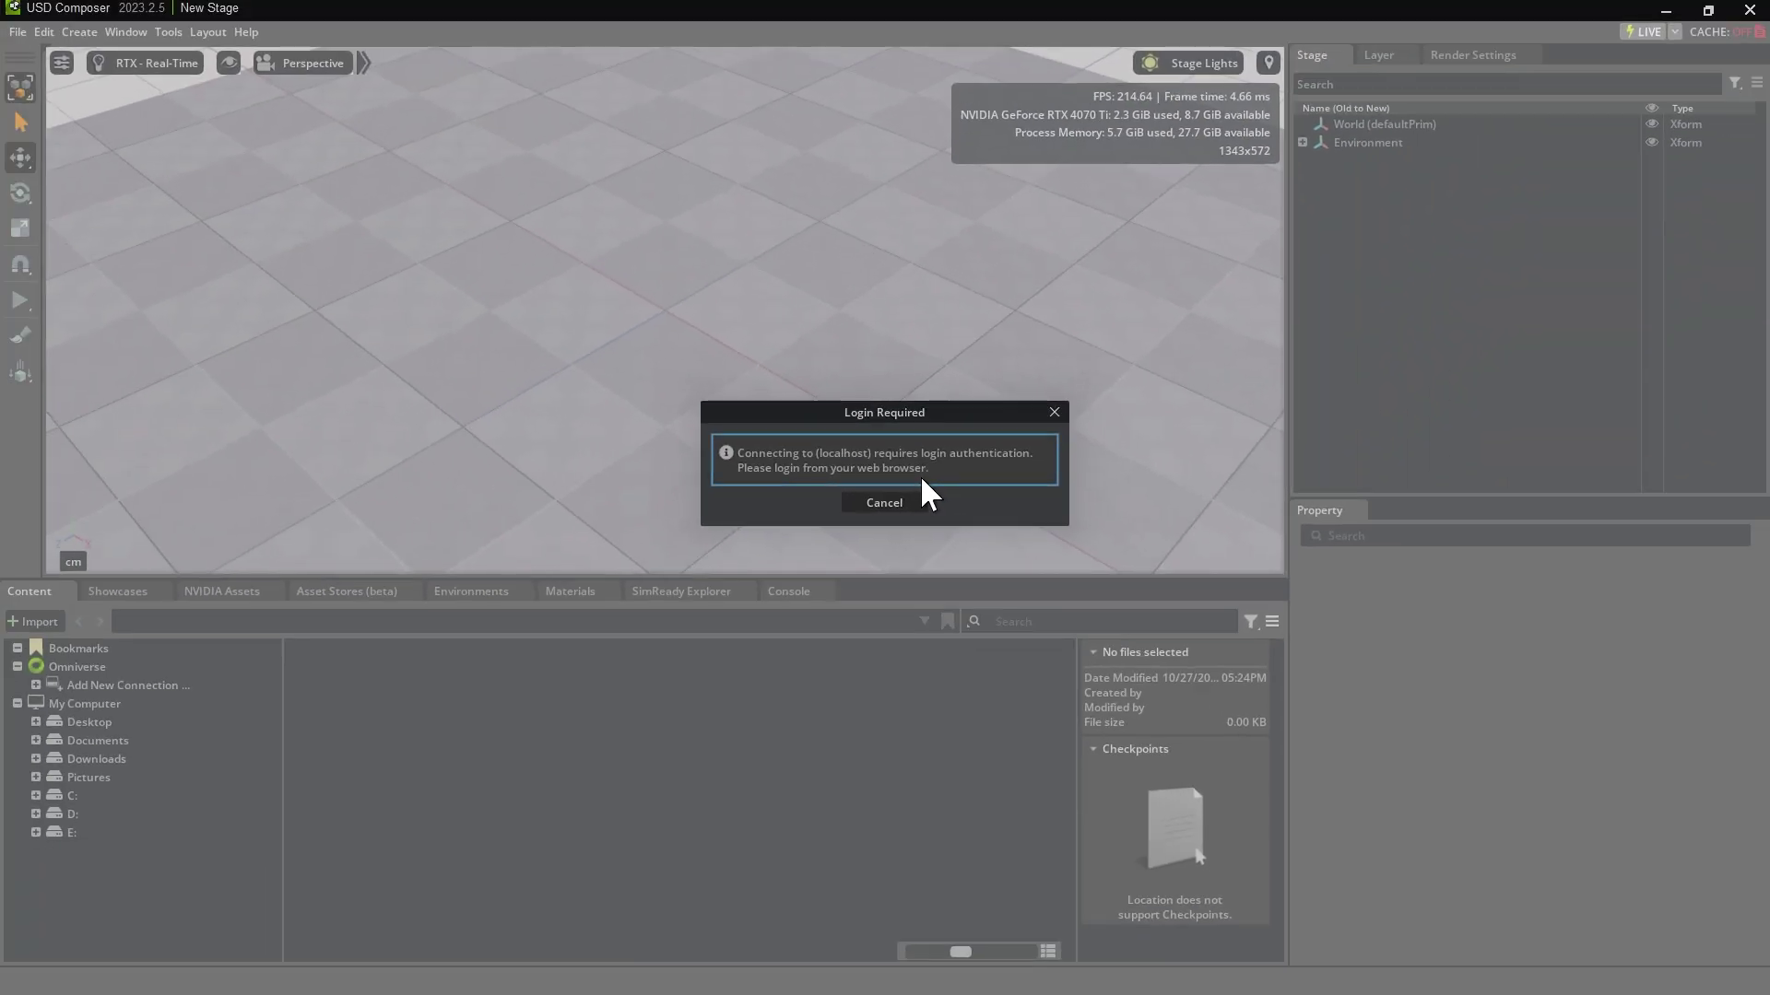
# Step: Log in to the localhost Nucleus page with the account username and password
pyautogui.write('a')
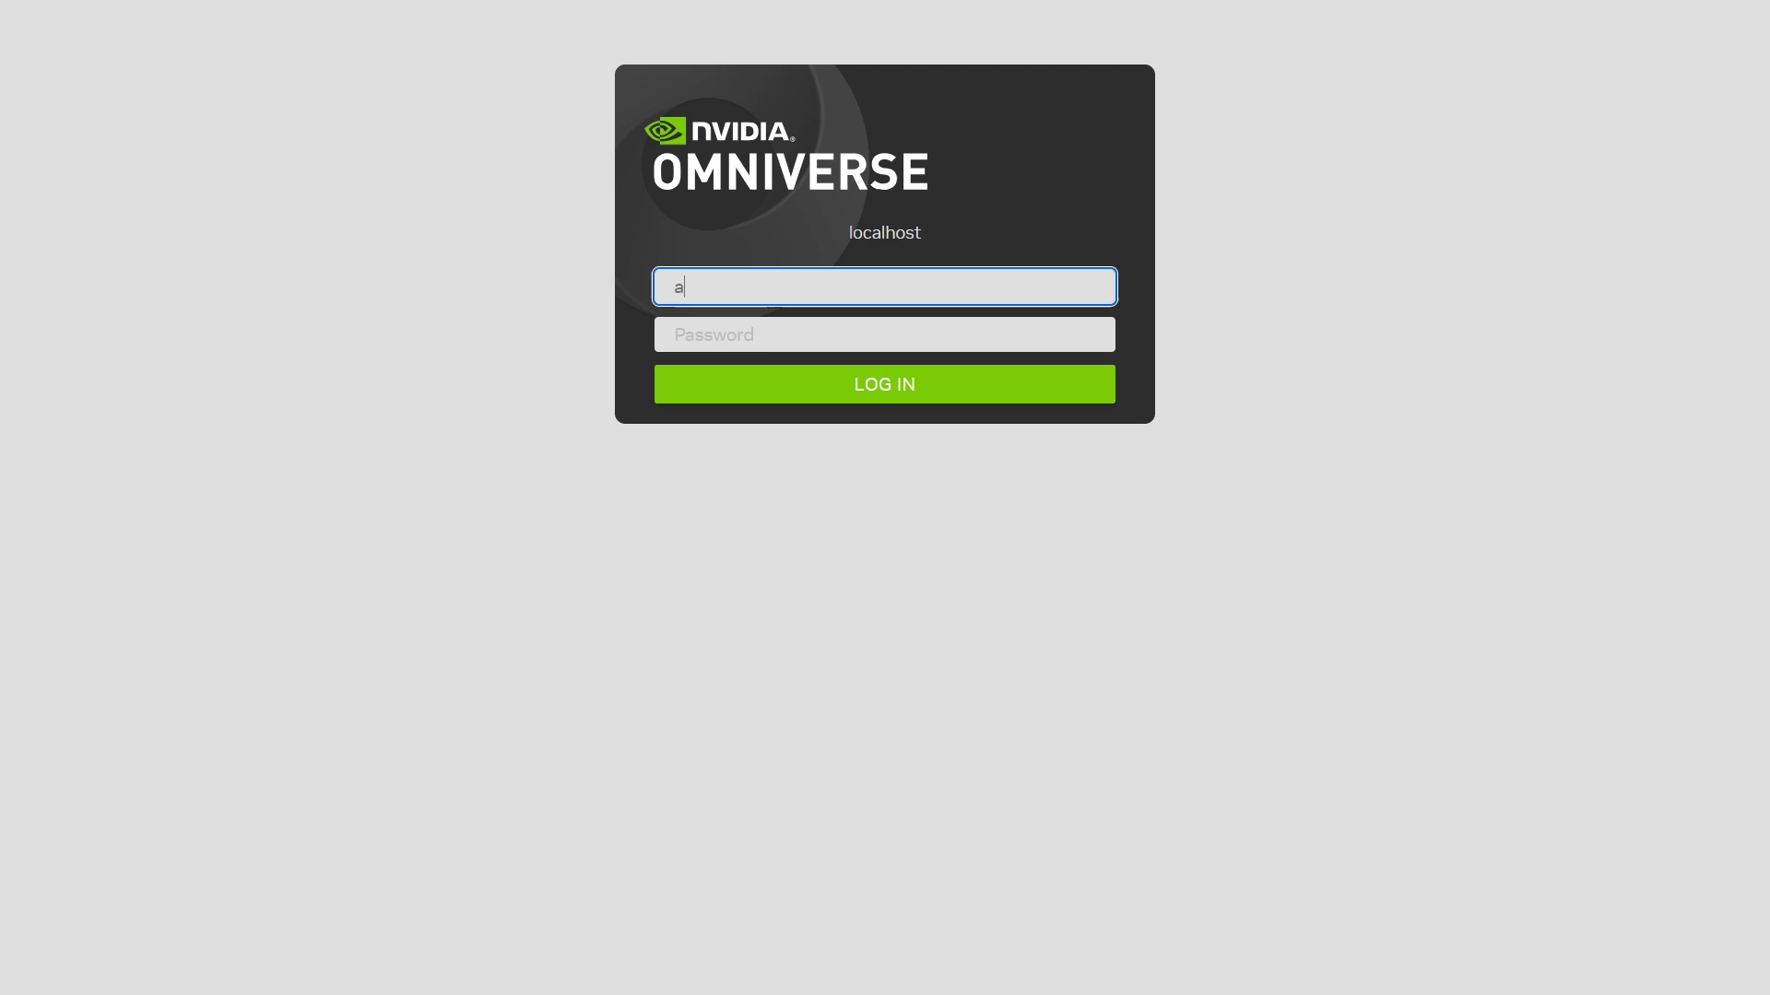
pyautogui.write('dmin')
pyautogui.press('Tab')
pyautogui.write('adm')
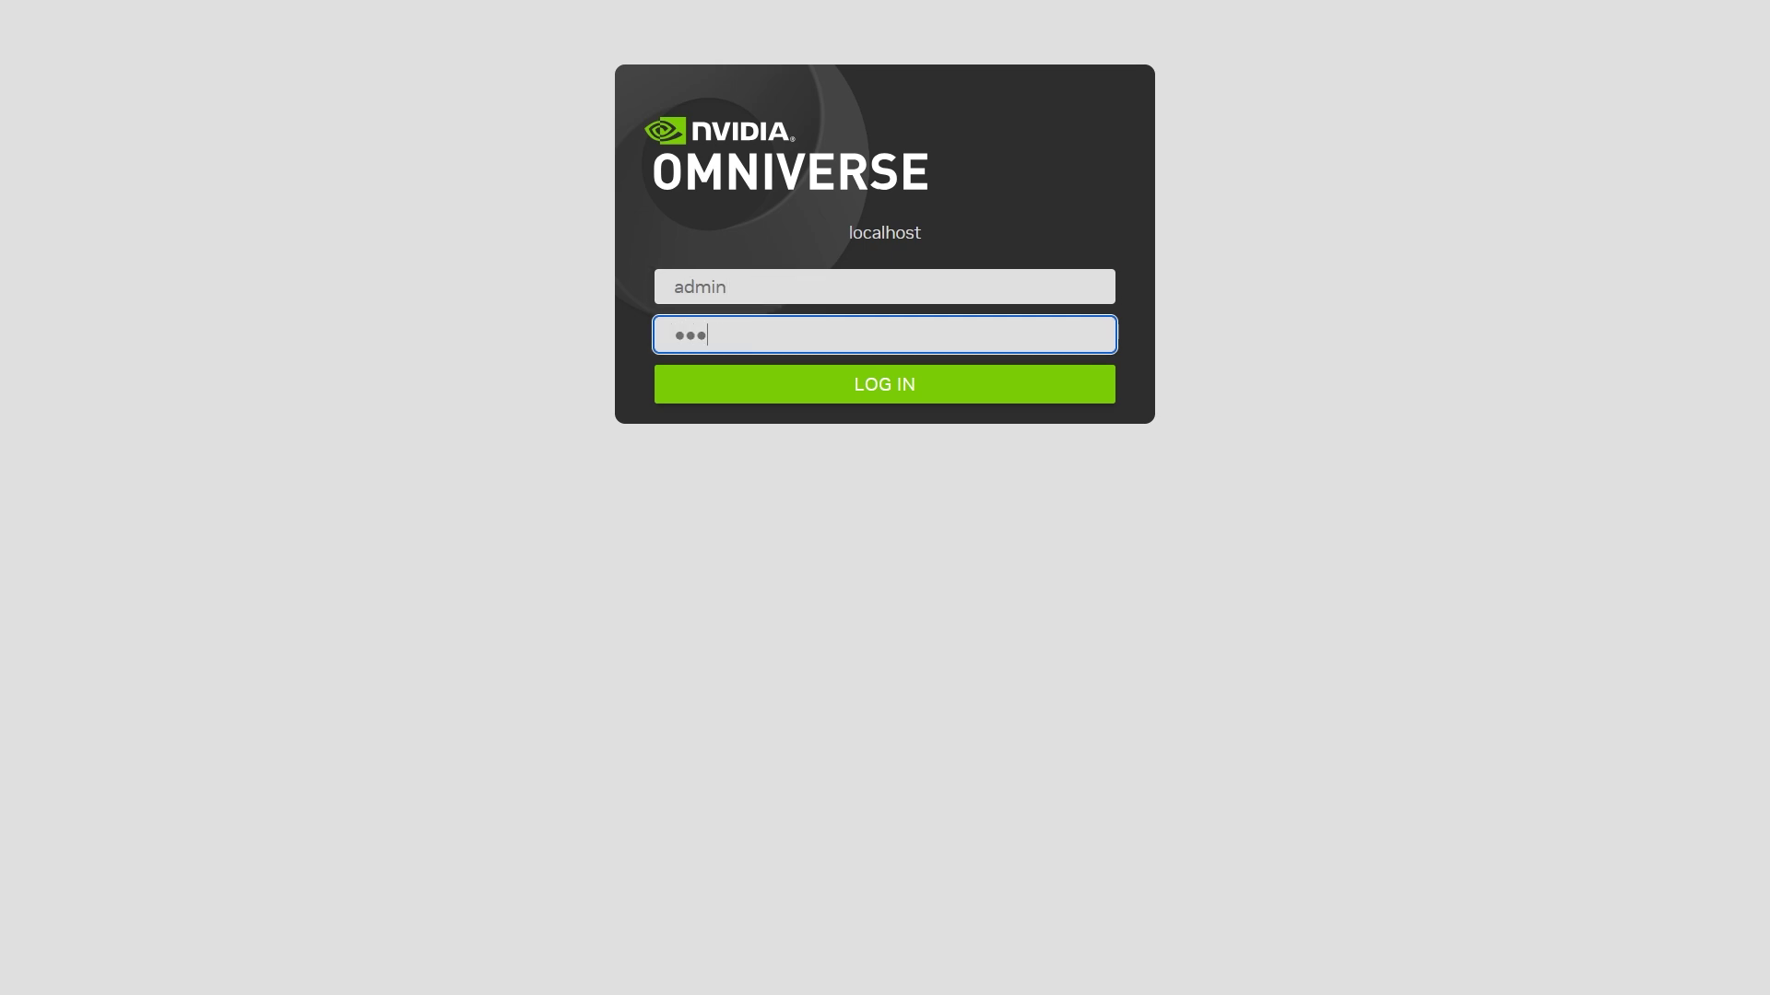
pyautogui.moveTo(672, 293); pyautogui.dragTo(745, 293)
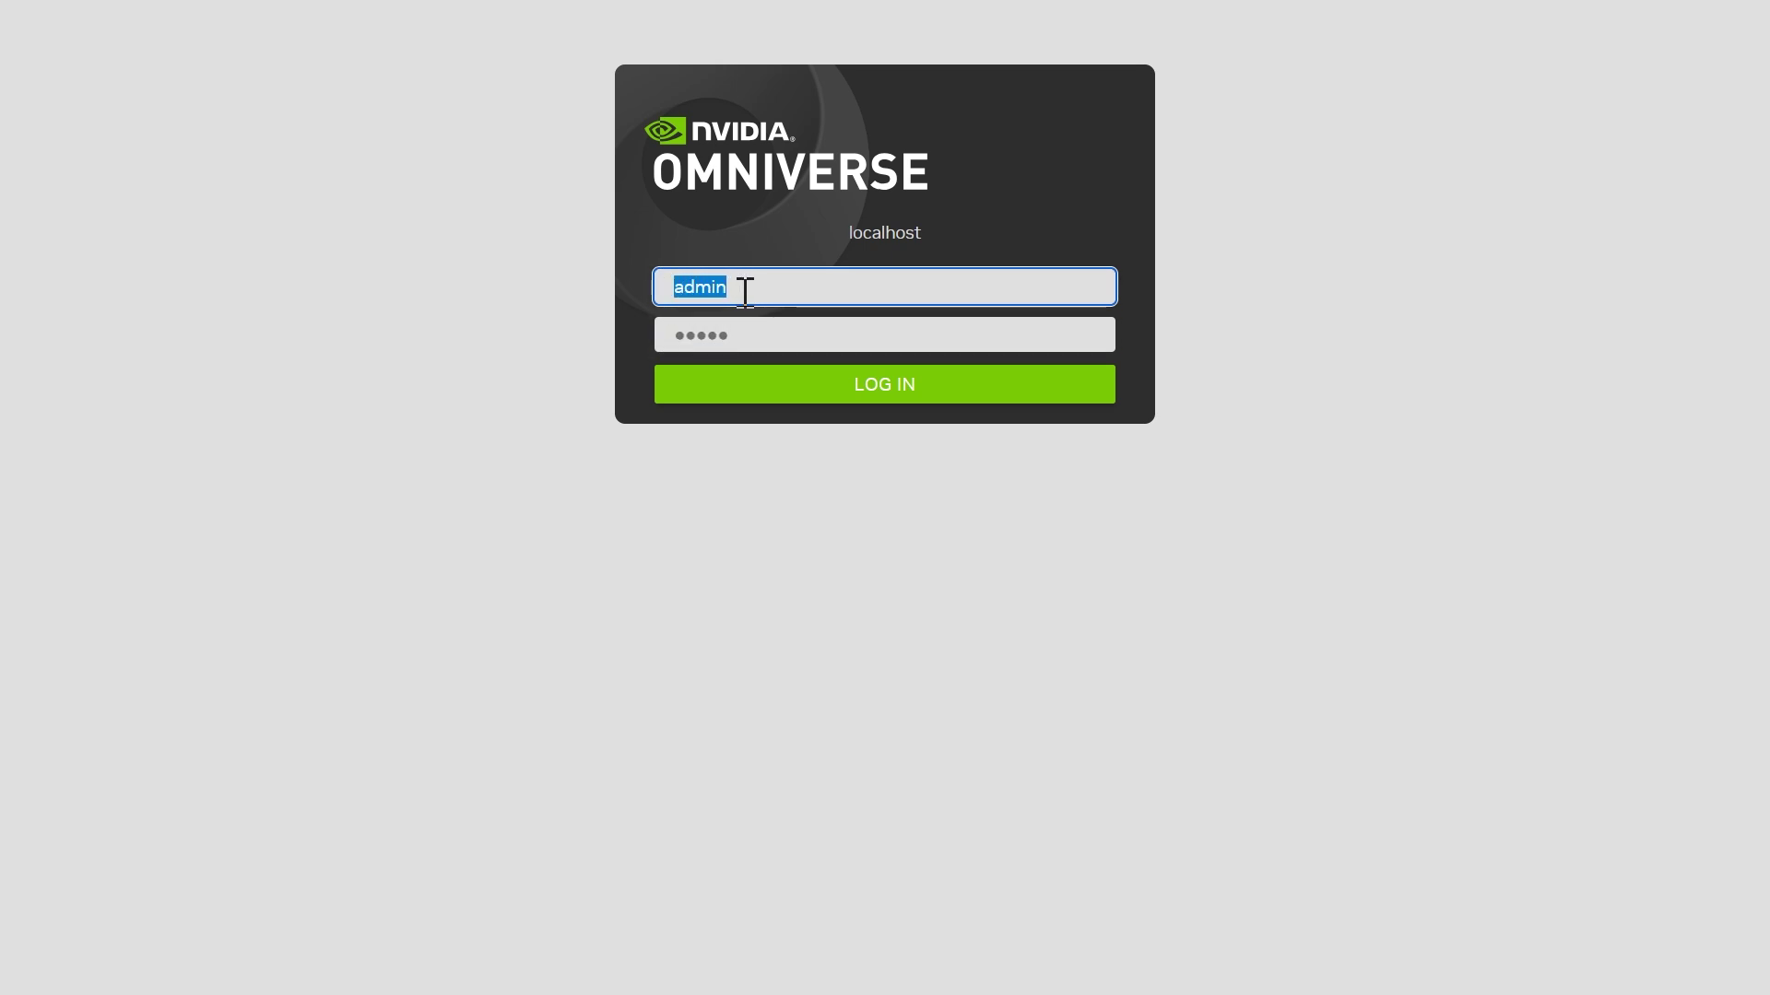
pyautogui.click(876, 396)
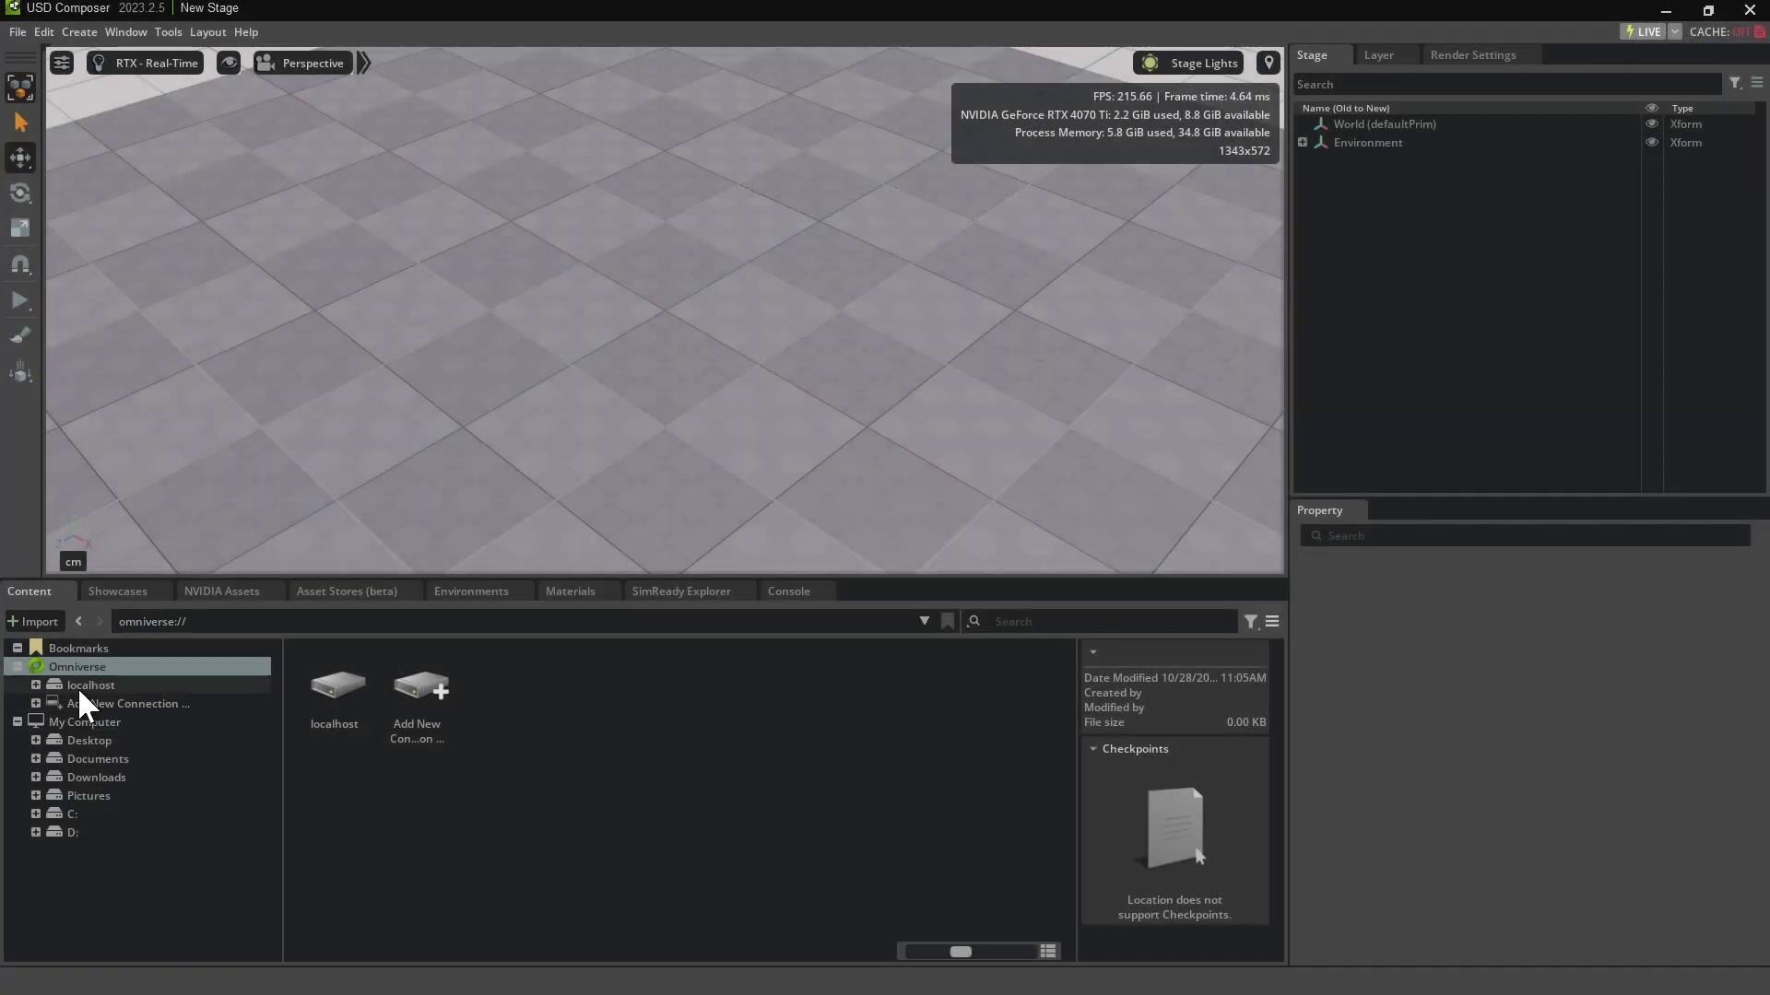
# Step: Expand localhost under Omniverse to list Library, NVIDIA, Projects and Users
pyautogui.click(81, 685)
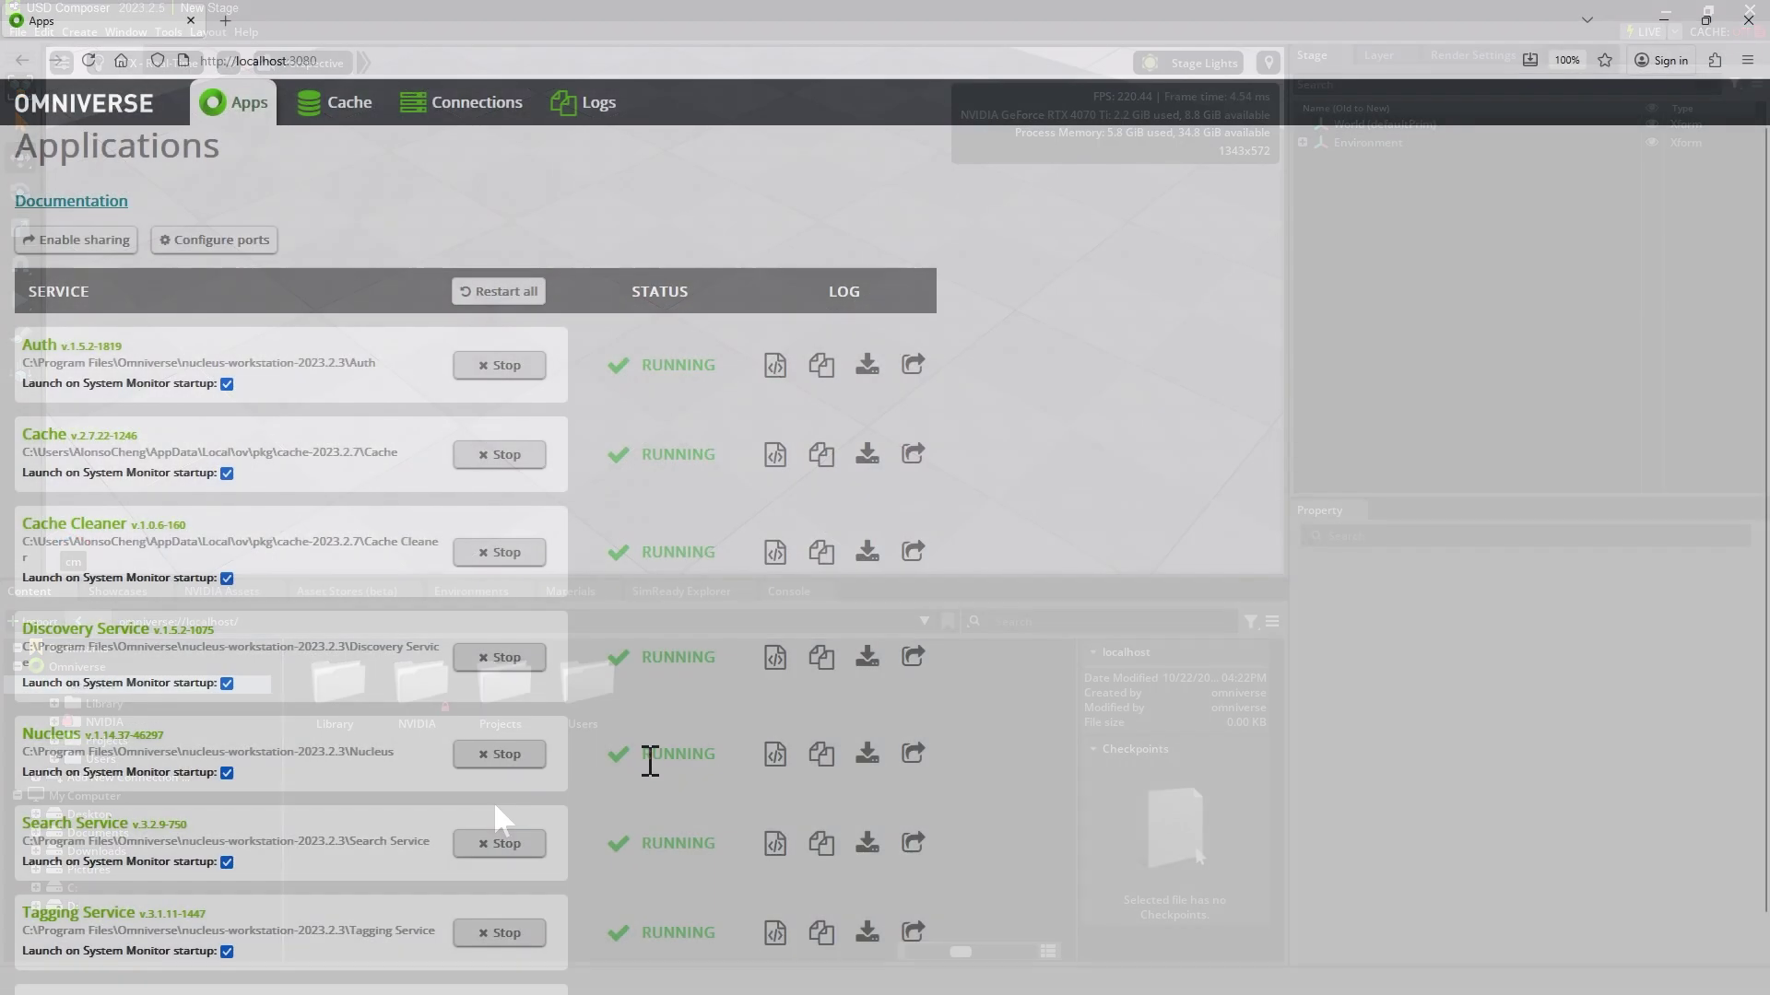
pyautogui.scroll(-1, 553, 792)
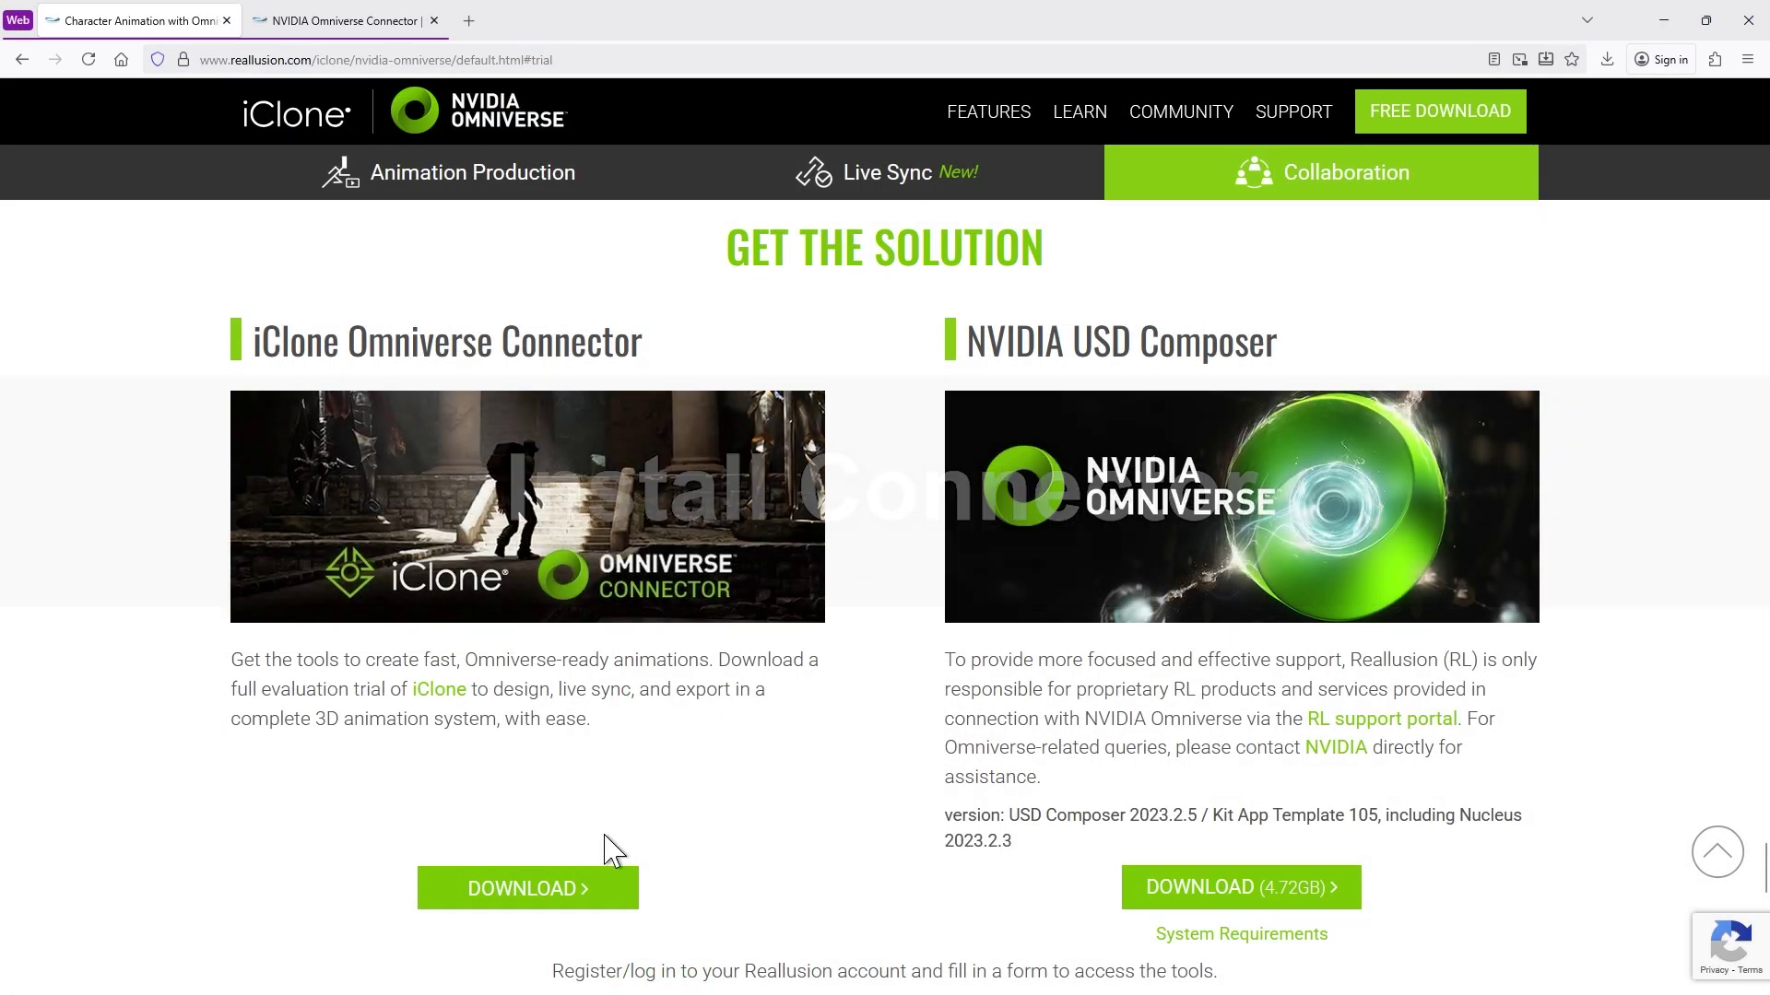
# Step: Download the iClone Omniverse Connector and run the Omniverse_Connector_Plugin installer
pyautogui.click(535, 890)
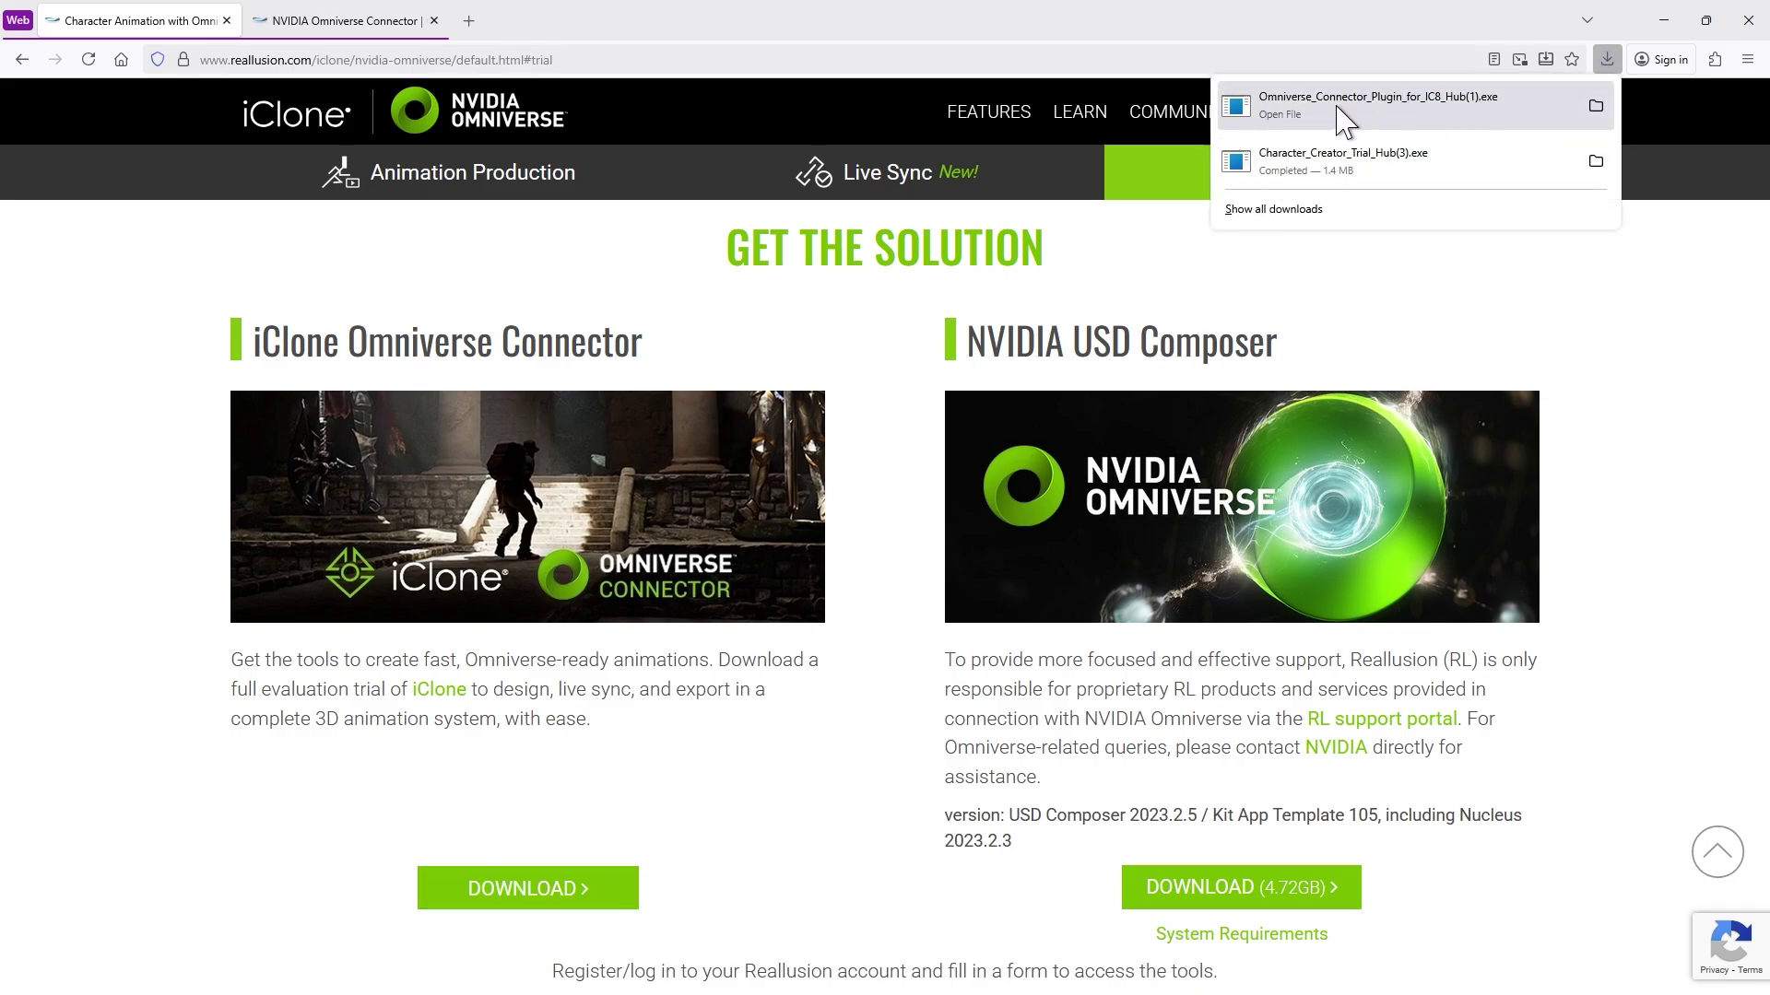
pyautogui.click(1454, 122)
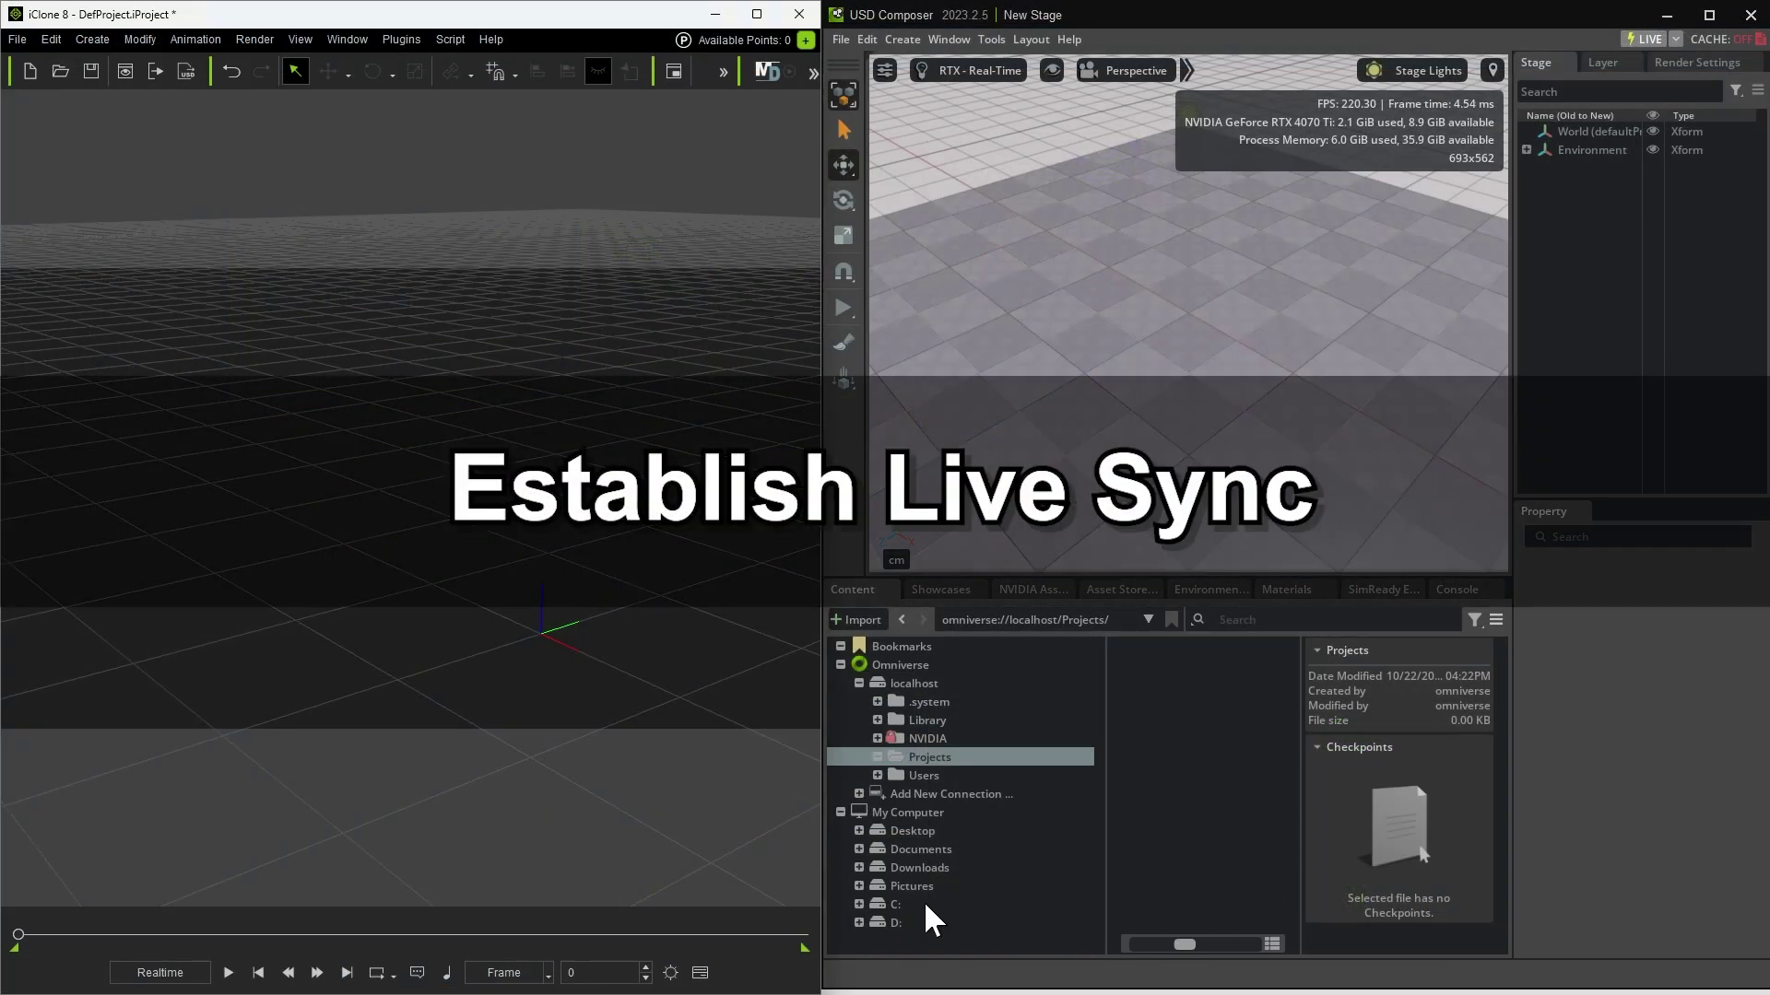
# Step: Start a Live Session from iClone 8's Plugins > Omniverse > Omniverse Live Sync panel
pyautogui.click(385, 41)
pyautogui.moveTo(516, 116)
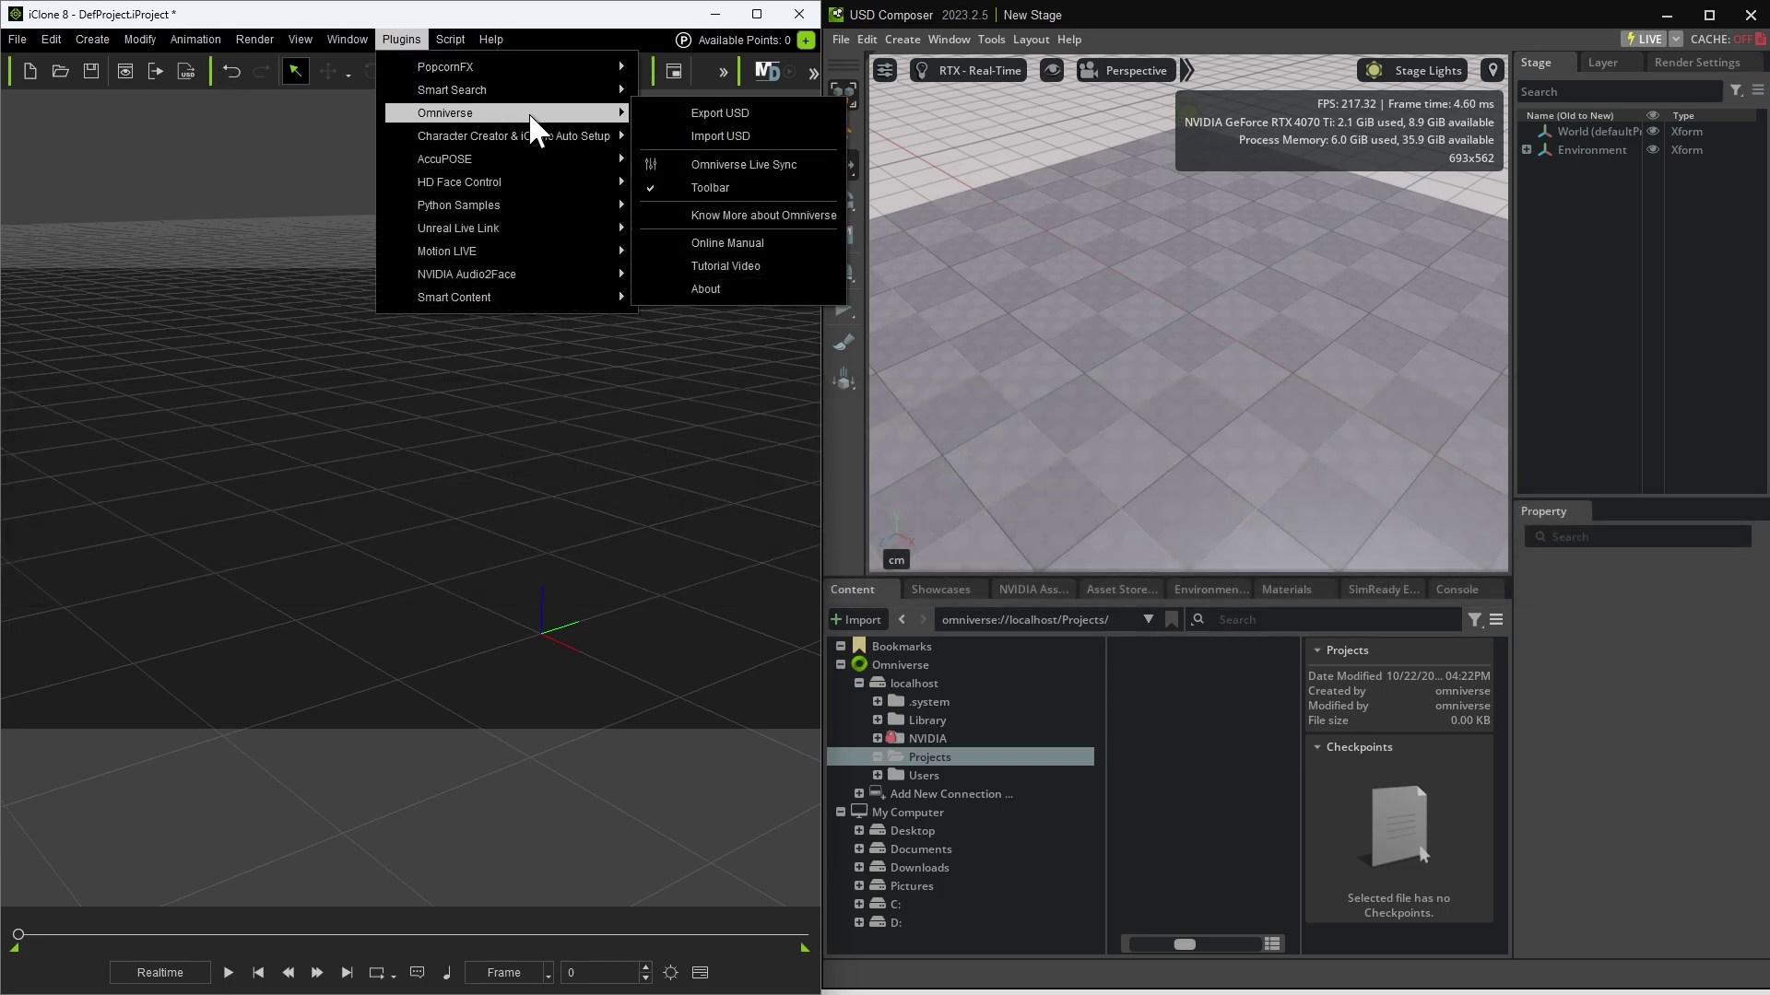
pyautogui.click(798, 166)
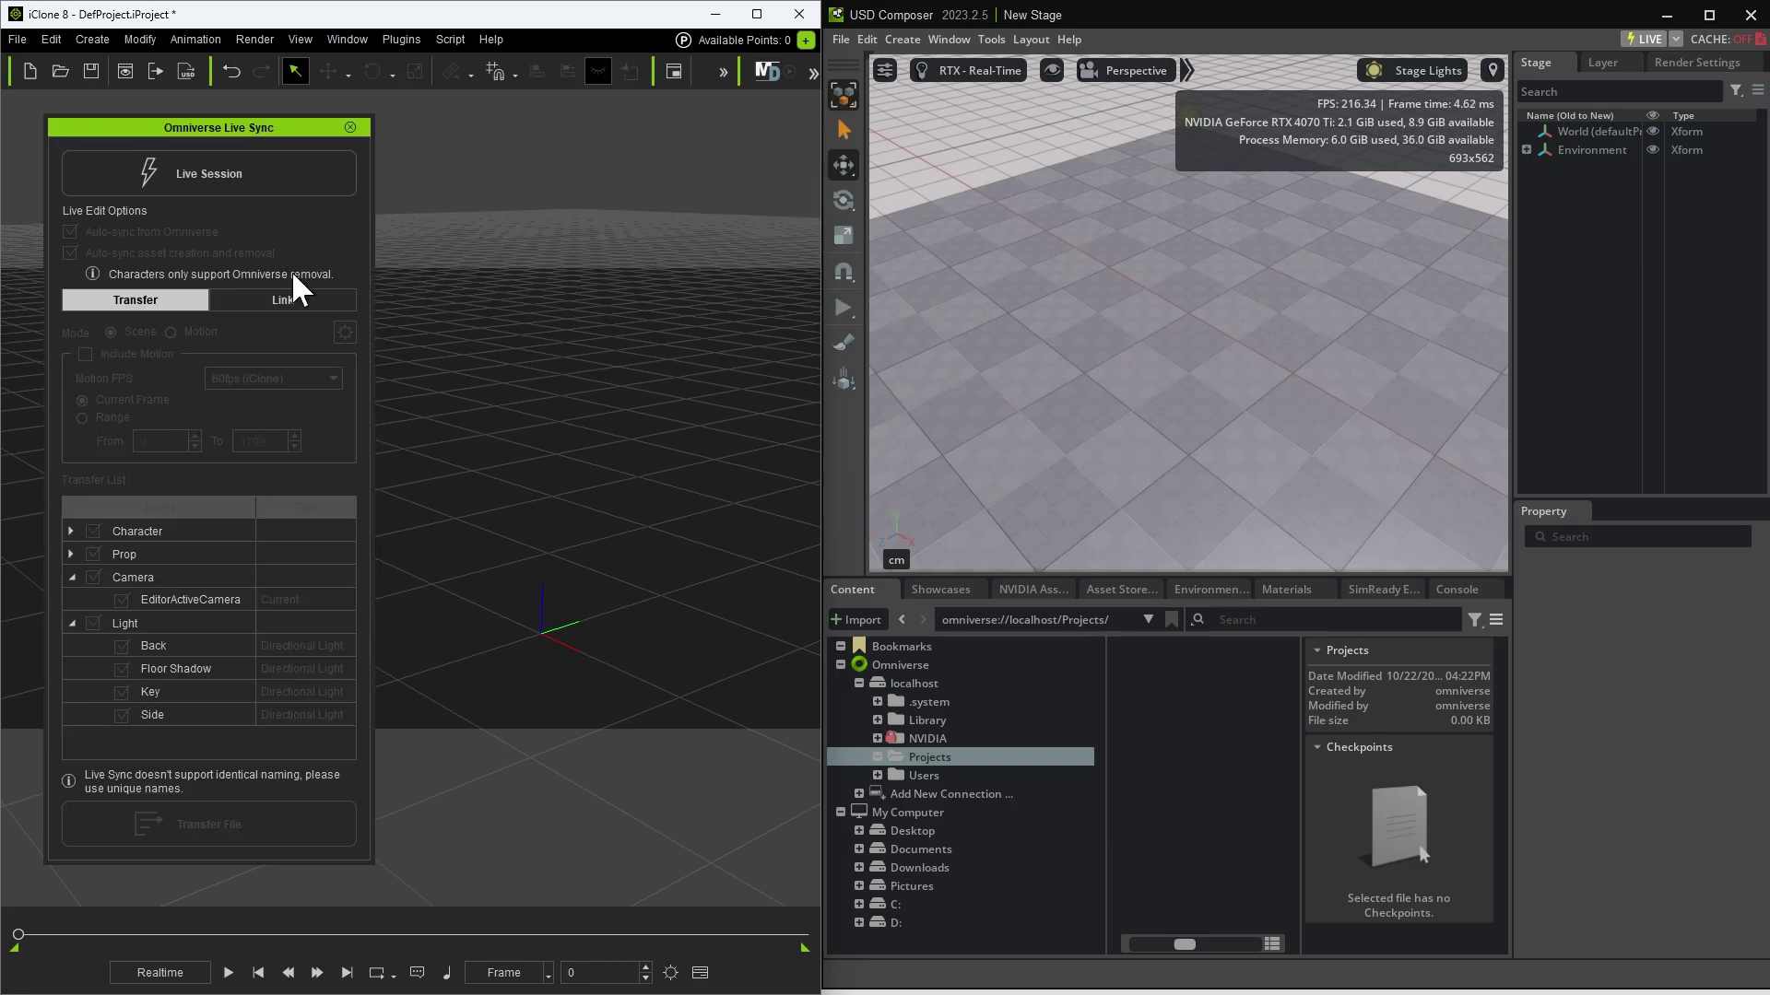
pyautogui.click(183, 185)
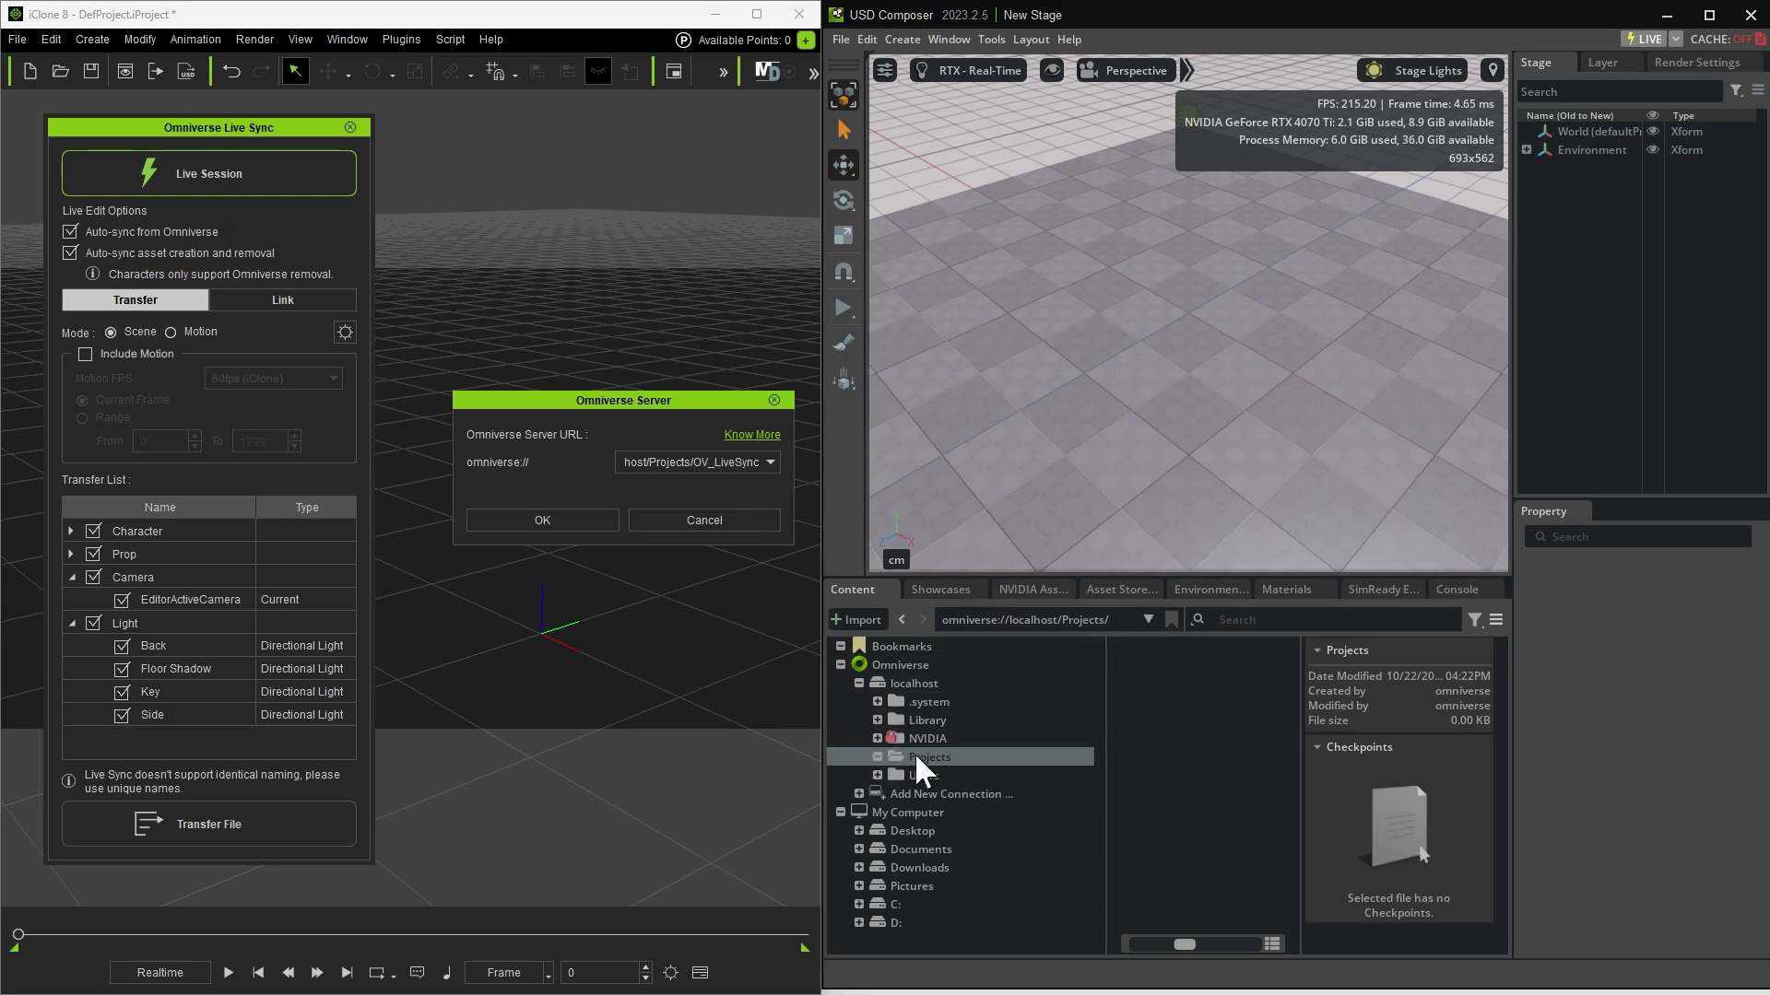
# Step: Set the server URL to the copied localhost Projects path plus /New_LiveSync and confirm
pyautogui.rightClick(1148, 722)
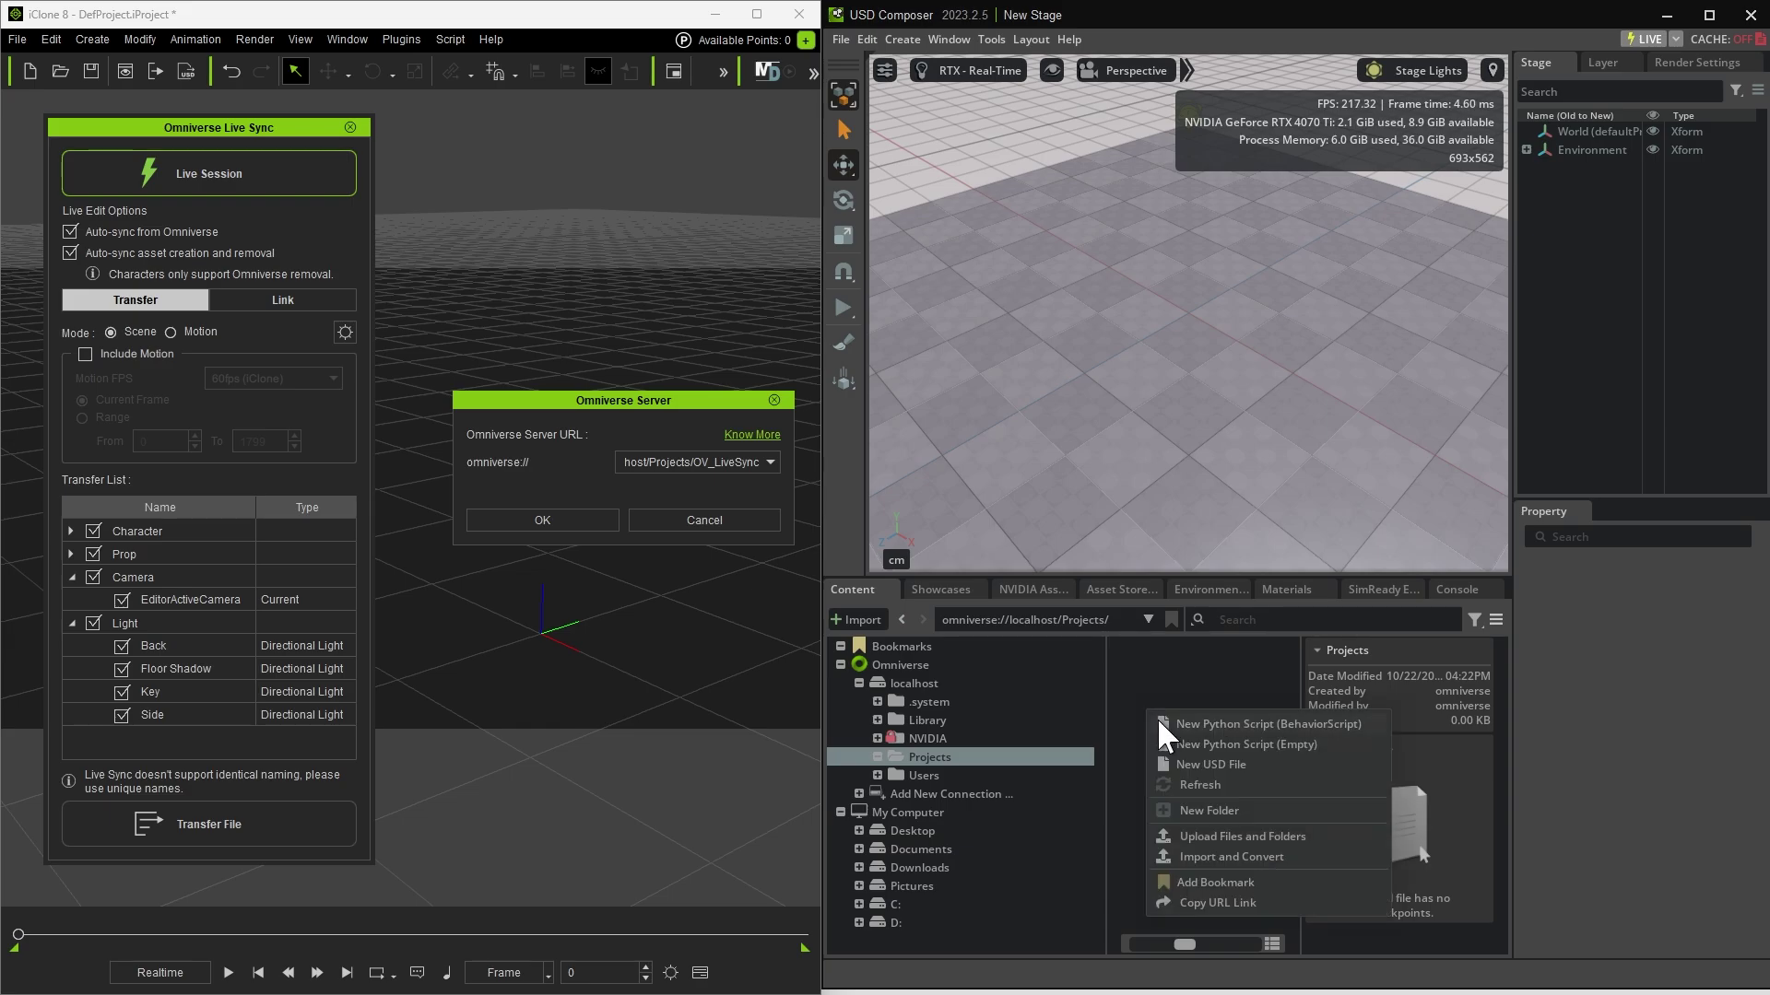
pyautogui.click(1229, 900)
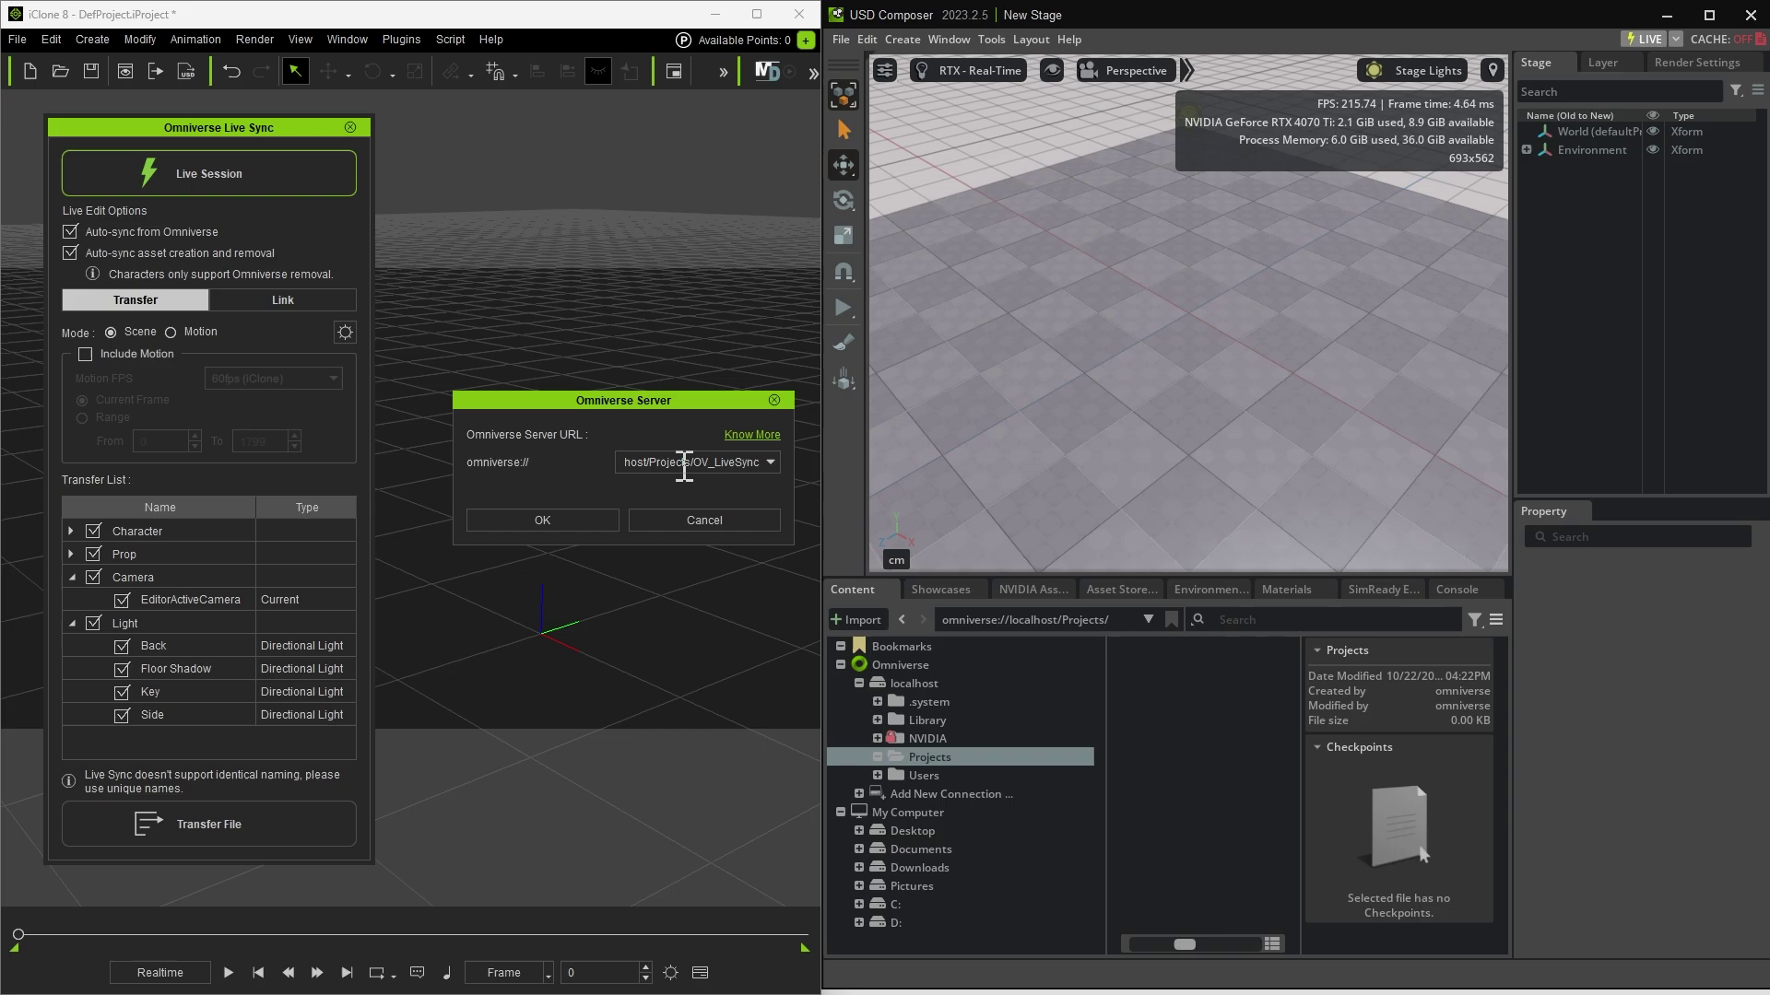
pyautogui.tripleClick(684, 466)
pyautogui.write('omniverse://localhost/Projects')
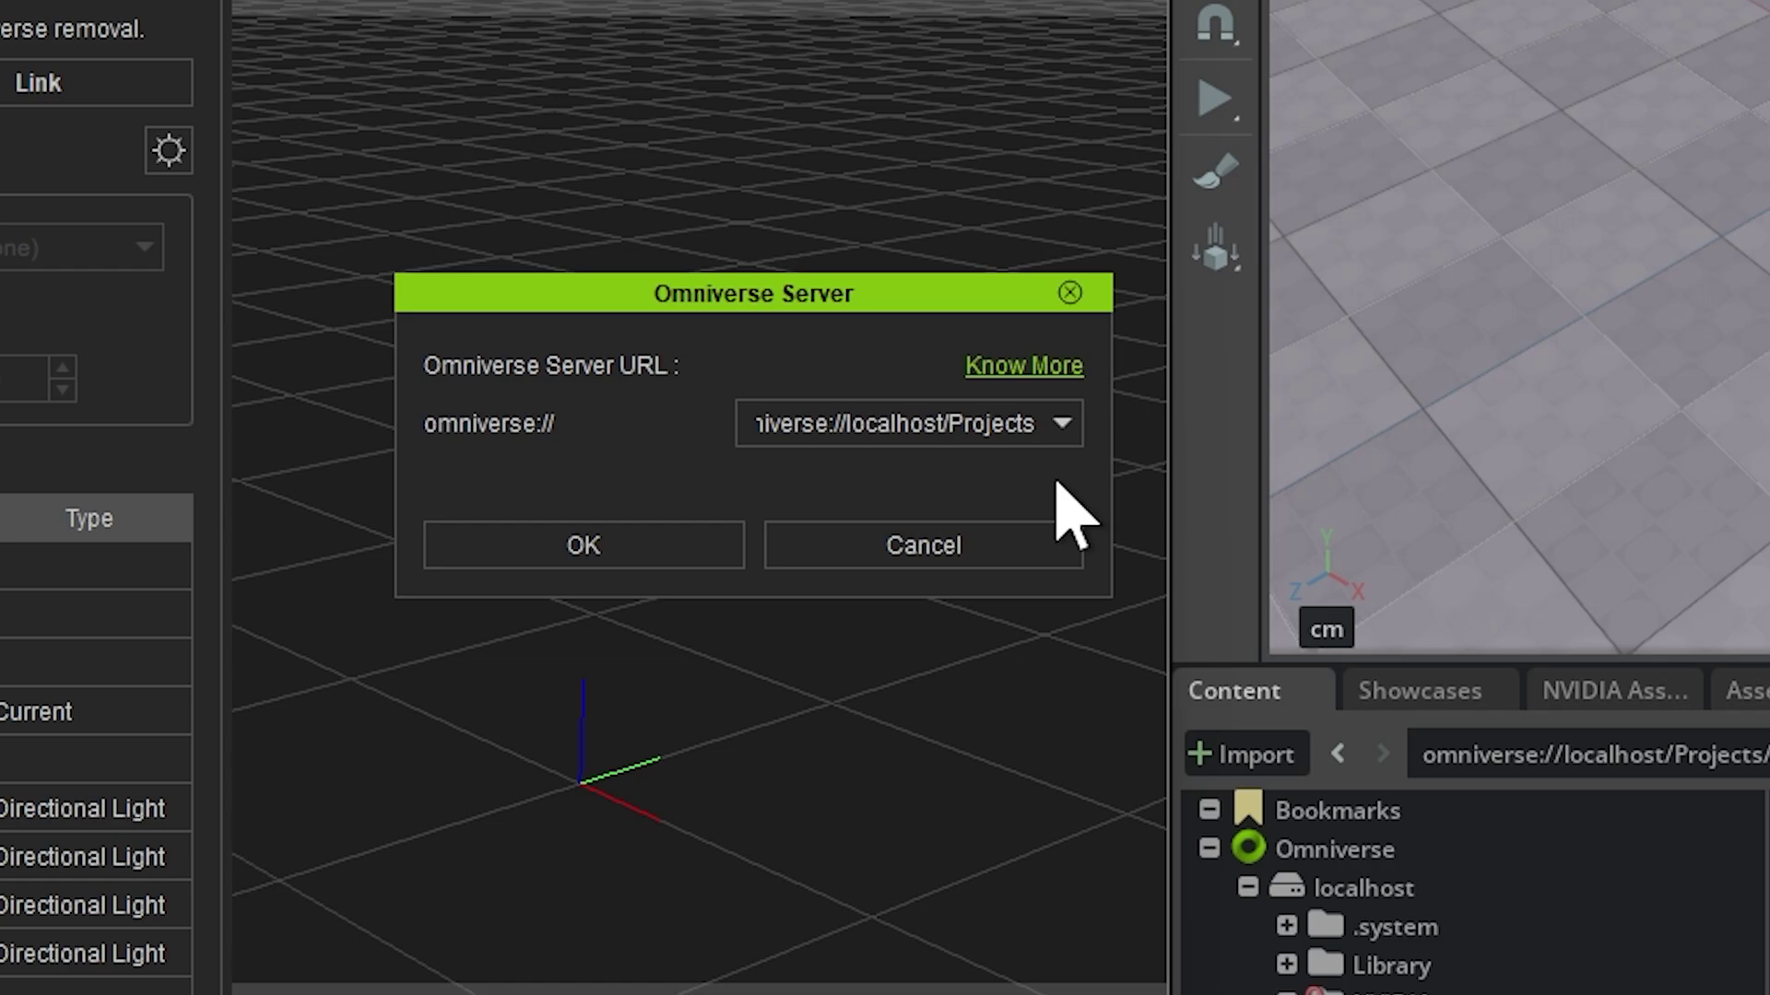
pyautogui.write('/Projects/New_LiveSync')
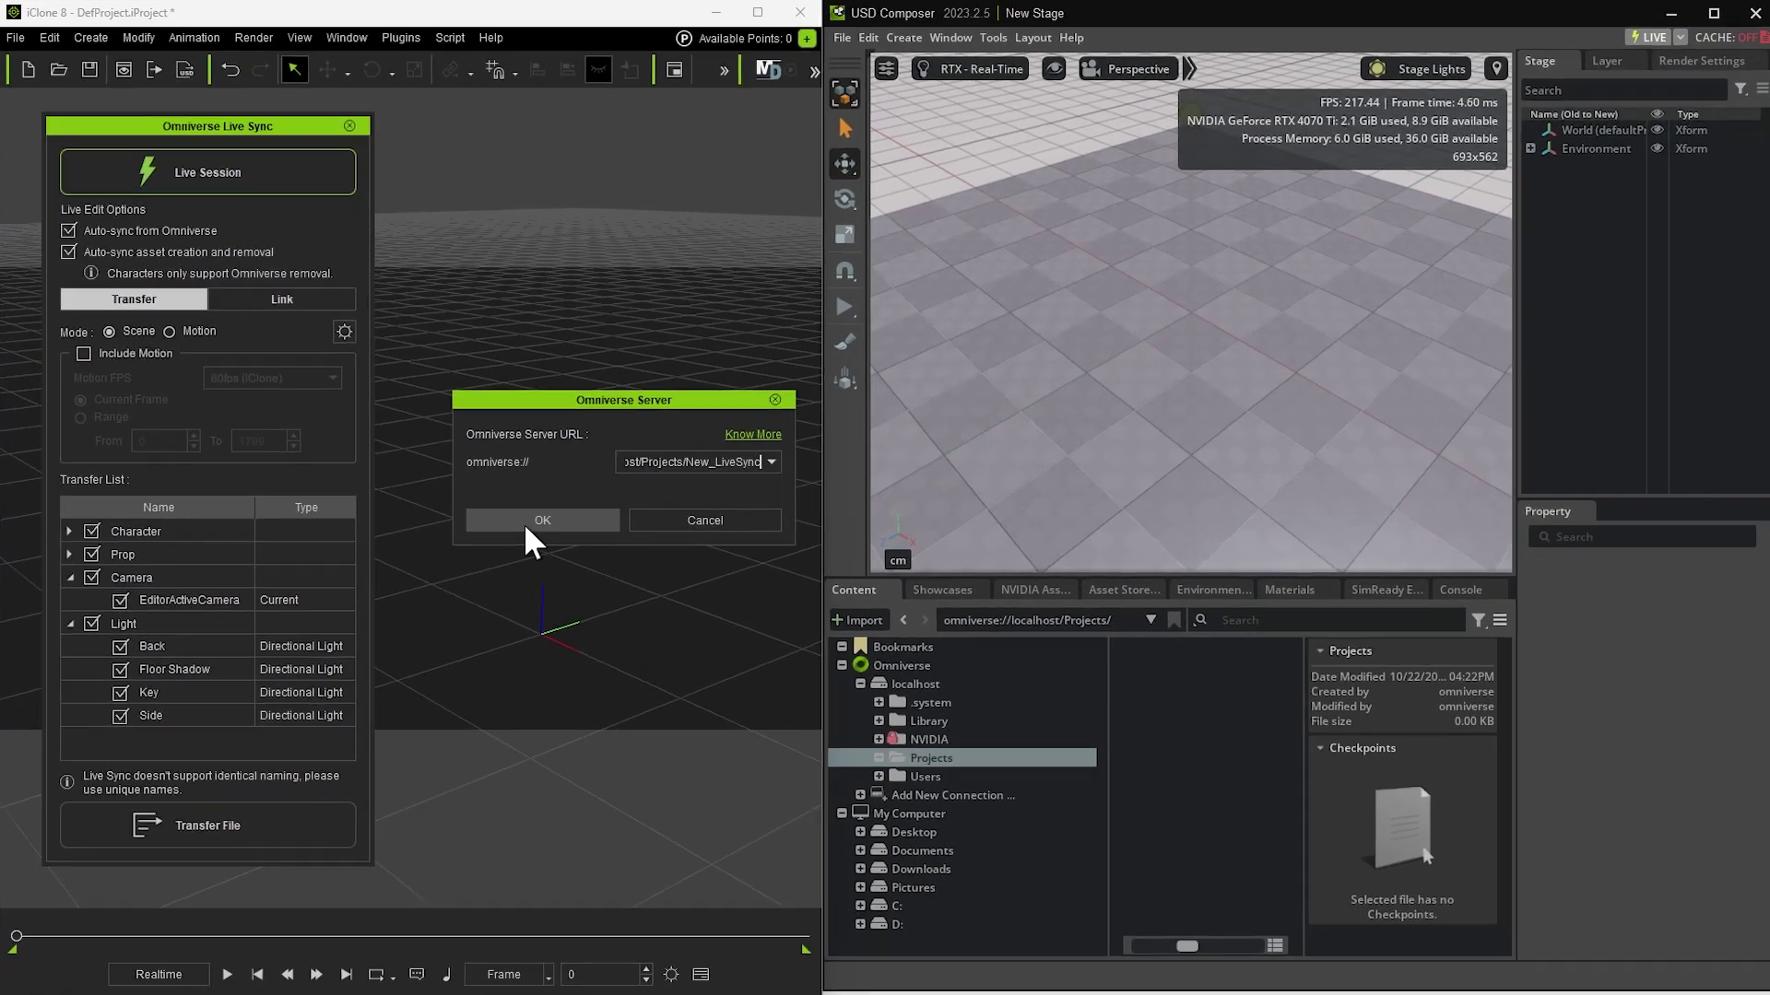
pyautogui.click(576, 551)
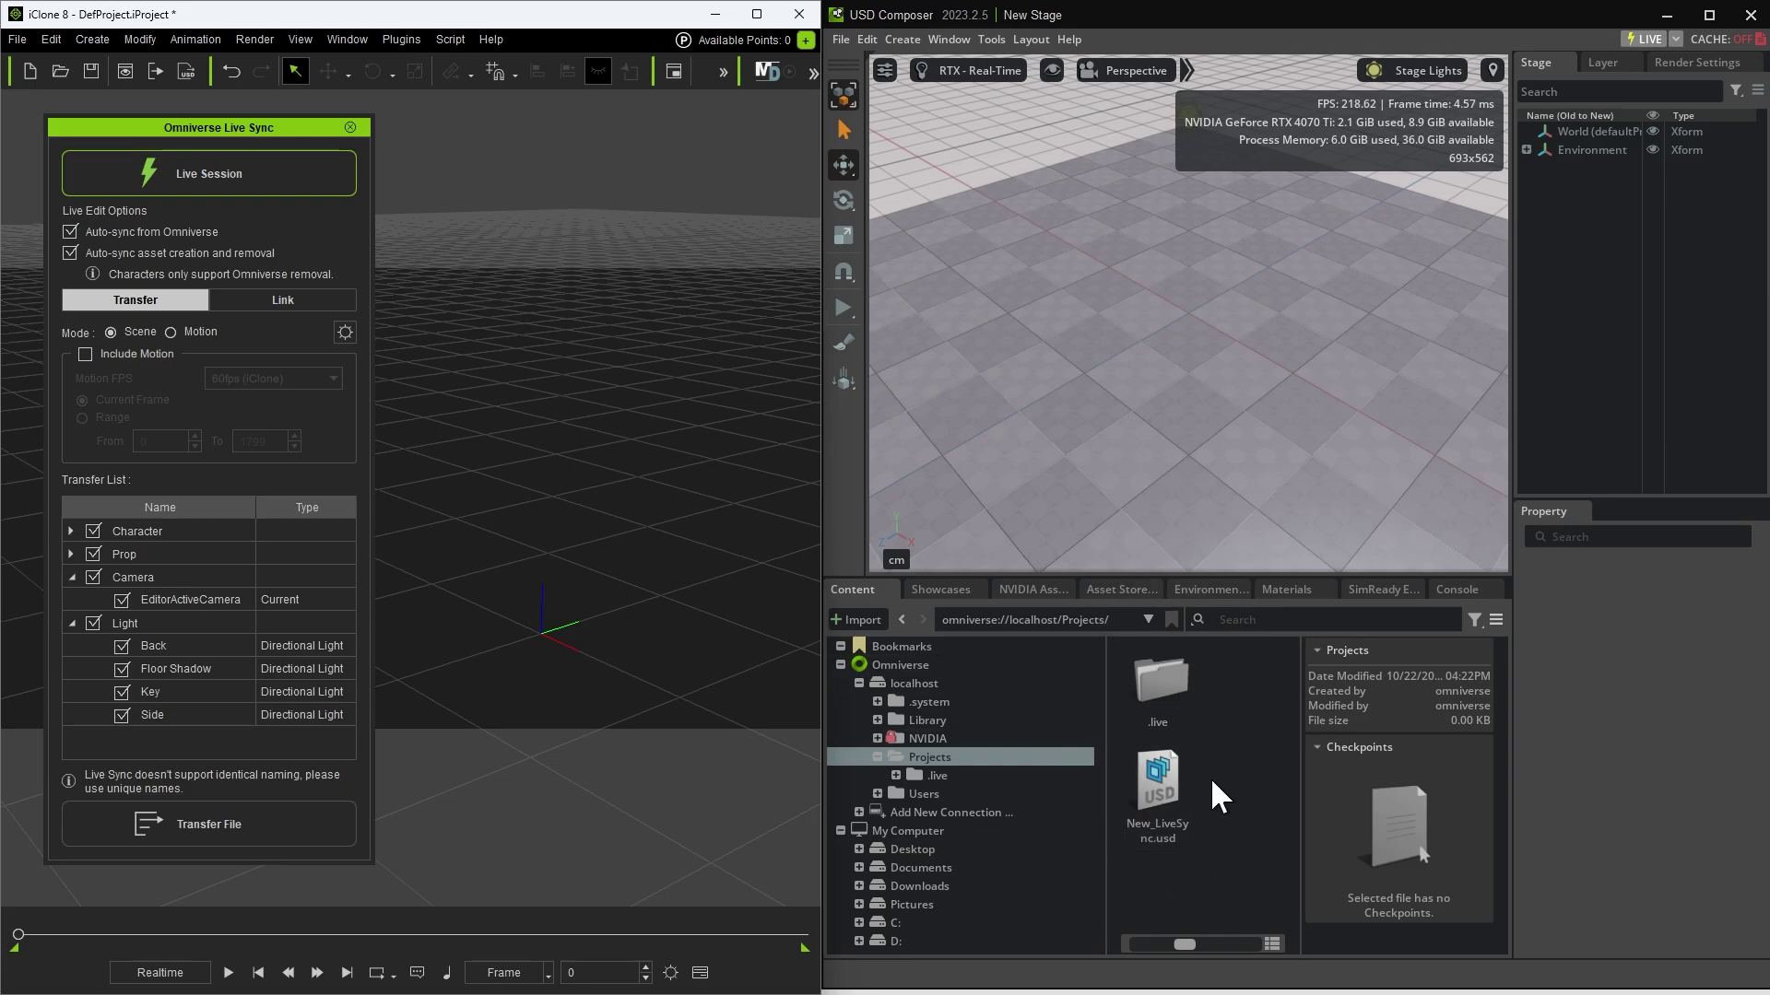
# Step: Open New_LiveSync.usd and select its layer in the Layer panel
pyautogui.doubleClick(1152, 793)
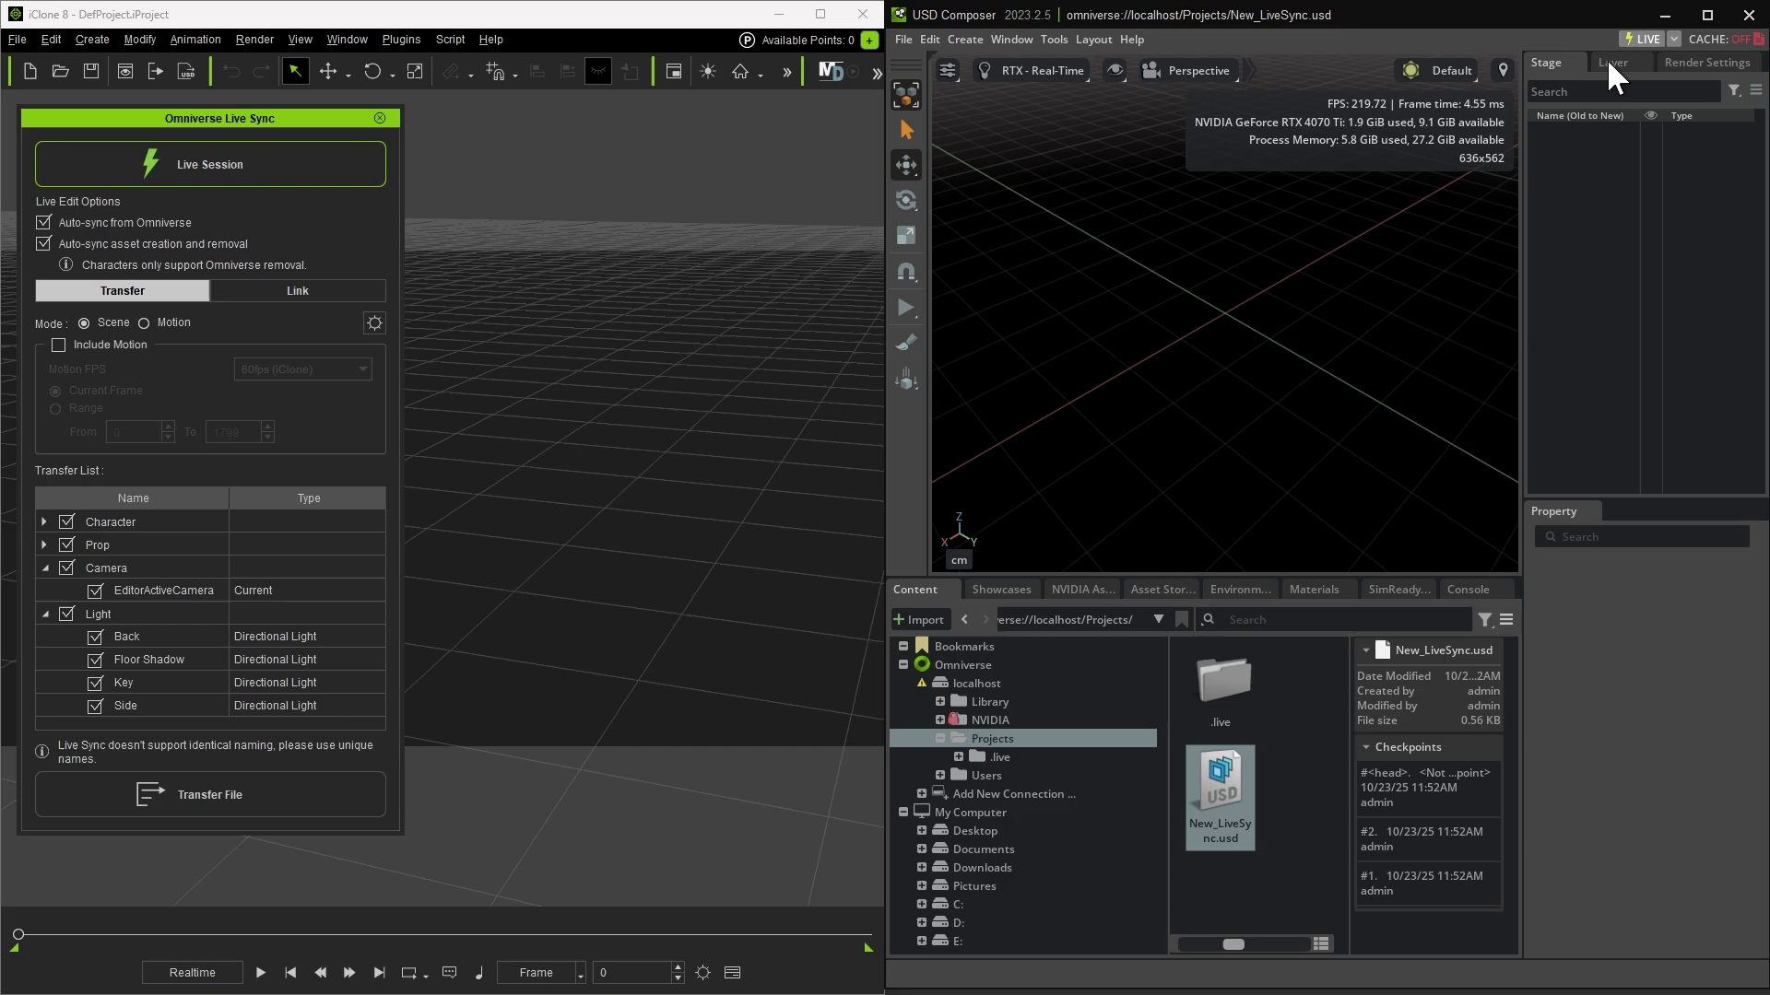
pyautogui.click(1608, 61)
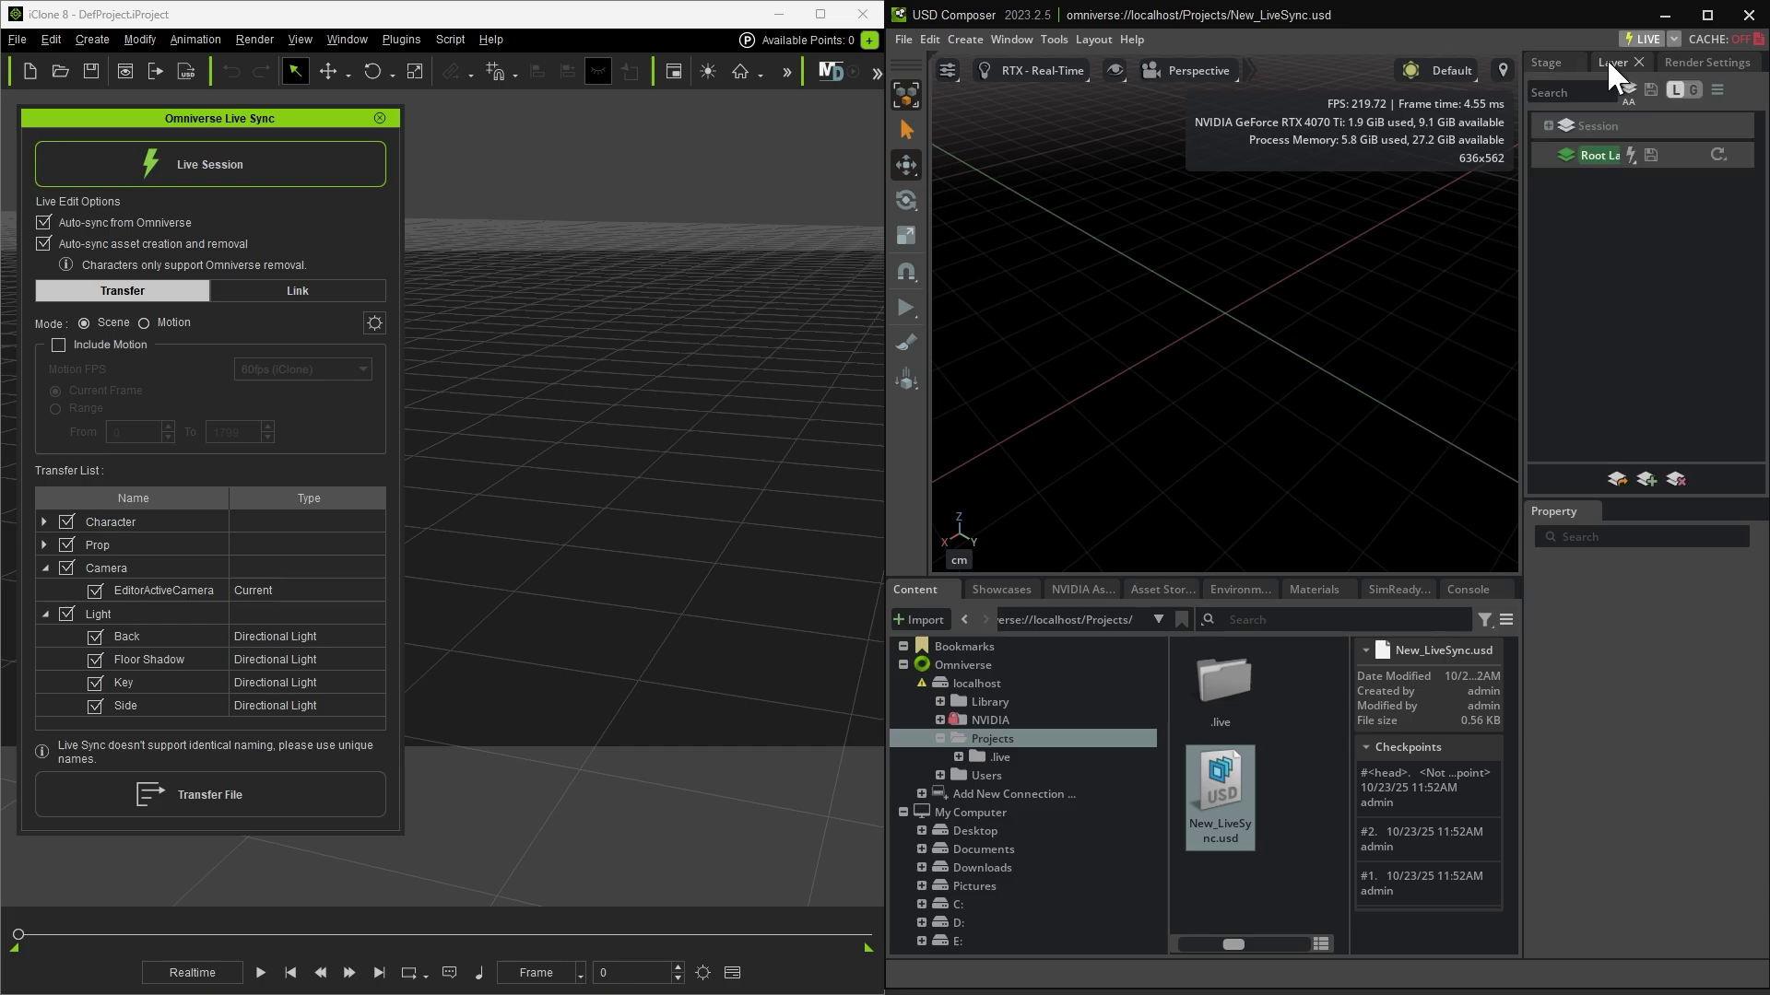
pyautogui.click(1591, 126)
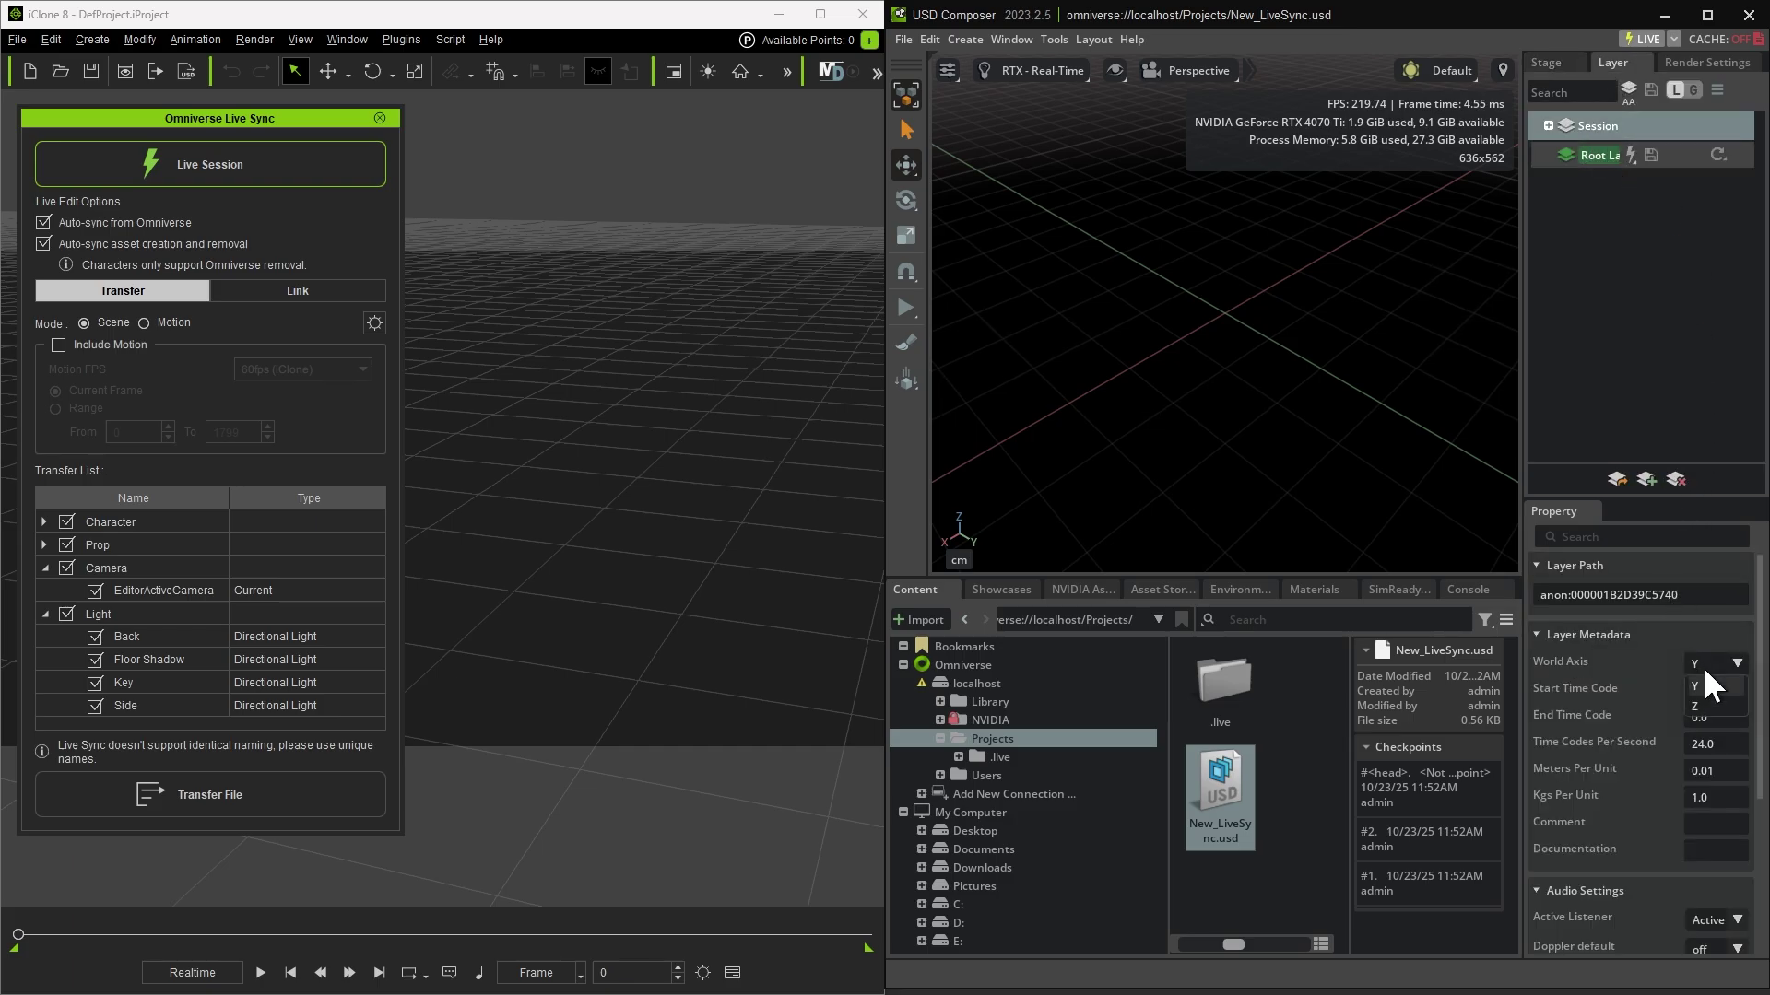
# Step: Set World Axis to Z and Time Codes Per Second to 60.0
pyautogui.click(1704, 705)
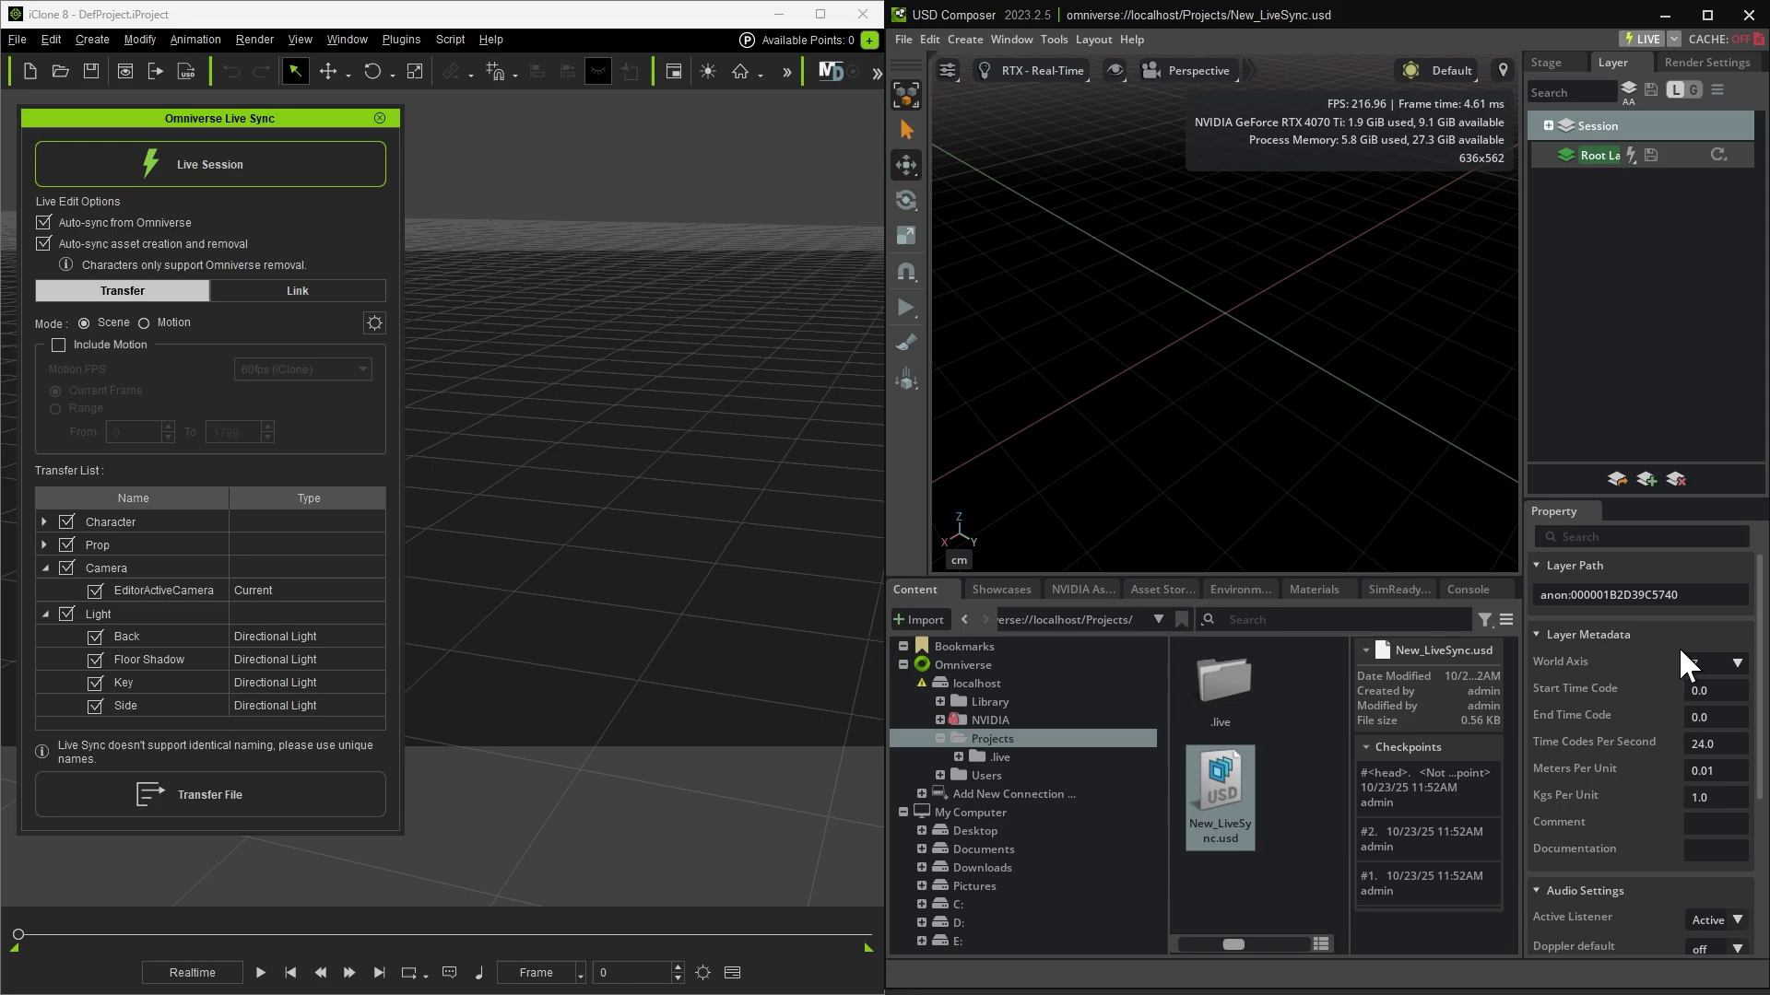
pyautogui.doubleClick(1720, 743)
pyautogui.write('60.0')
pyautogui.click(1584, 153)
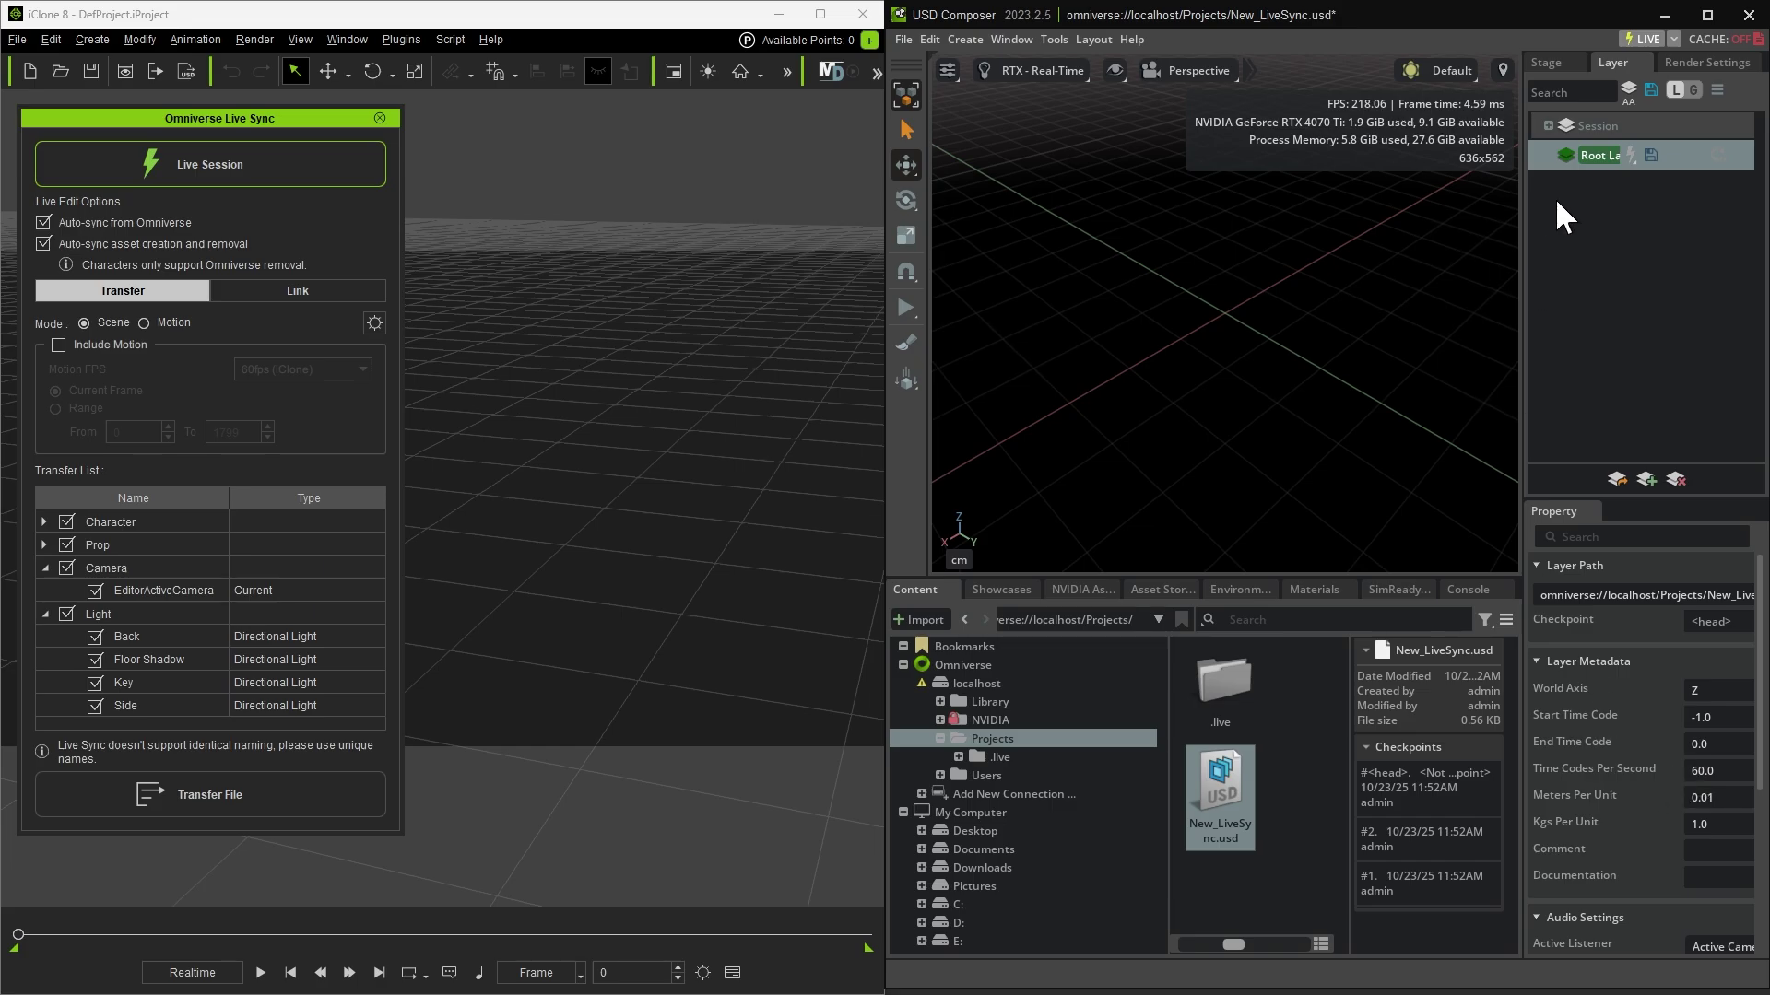
# Step: Join the New_LiveSync live session despite unsaved changes and view the stage through Preview_Camera
pyautogui.click(1634, 38)
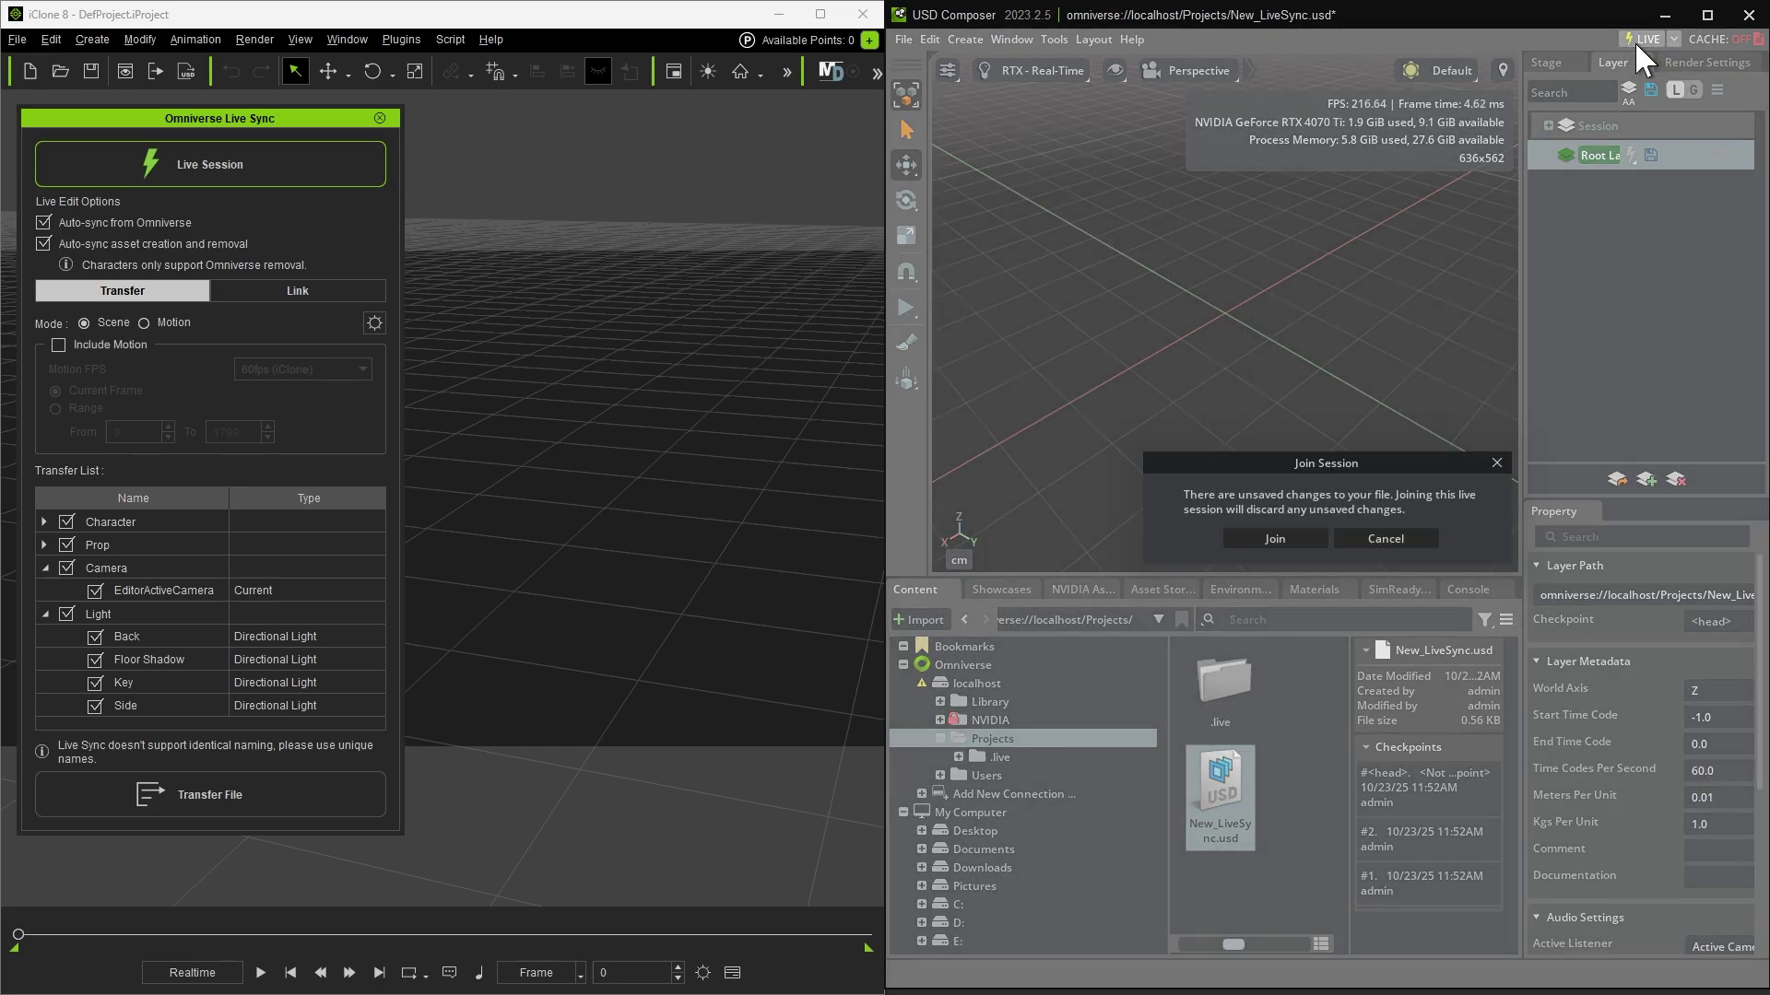
pyautogui.click(1274, 542)
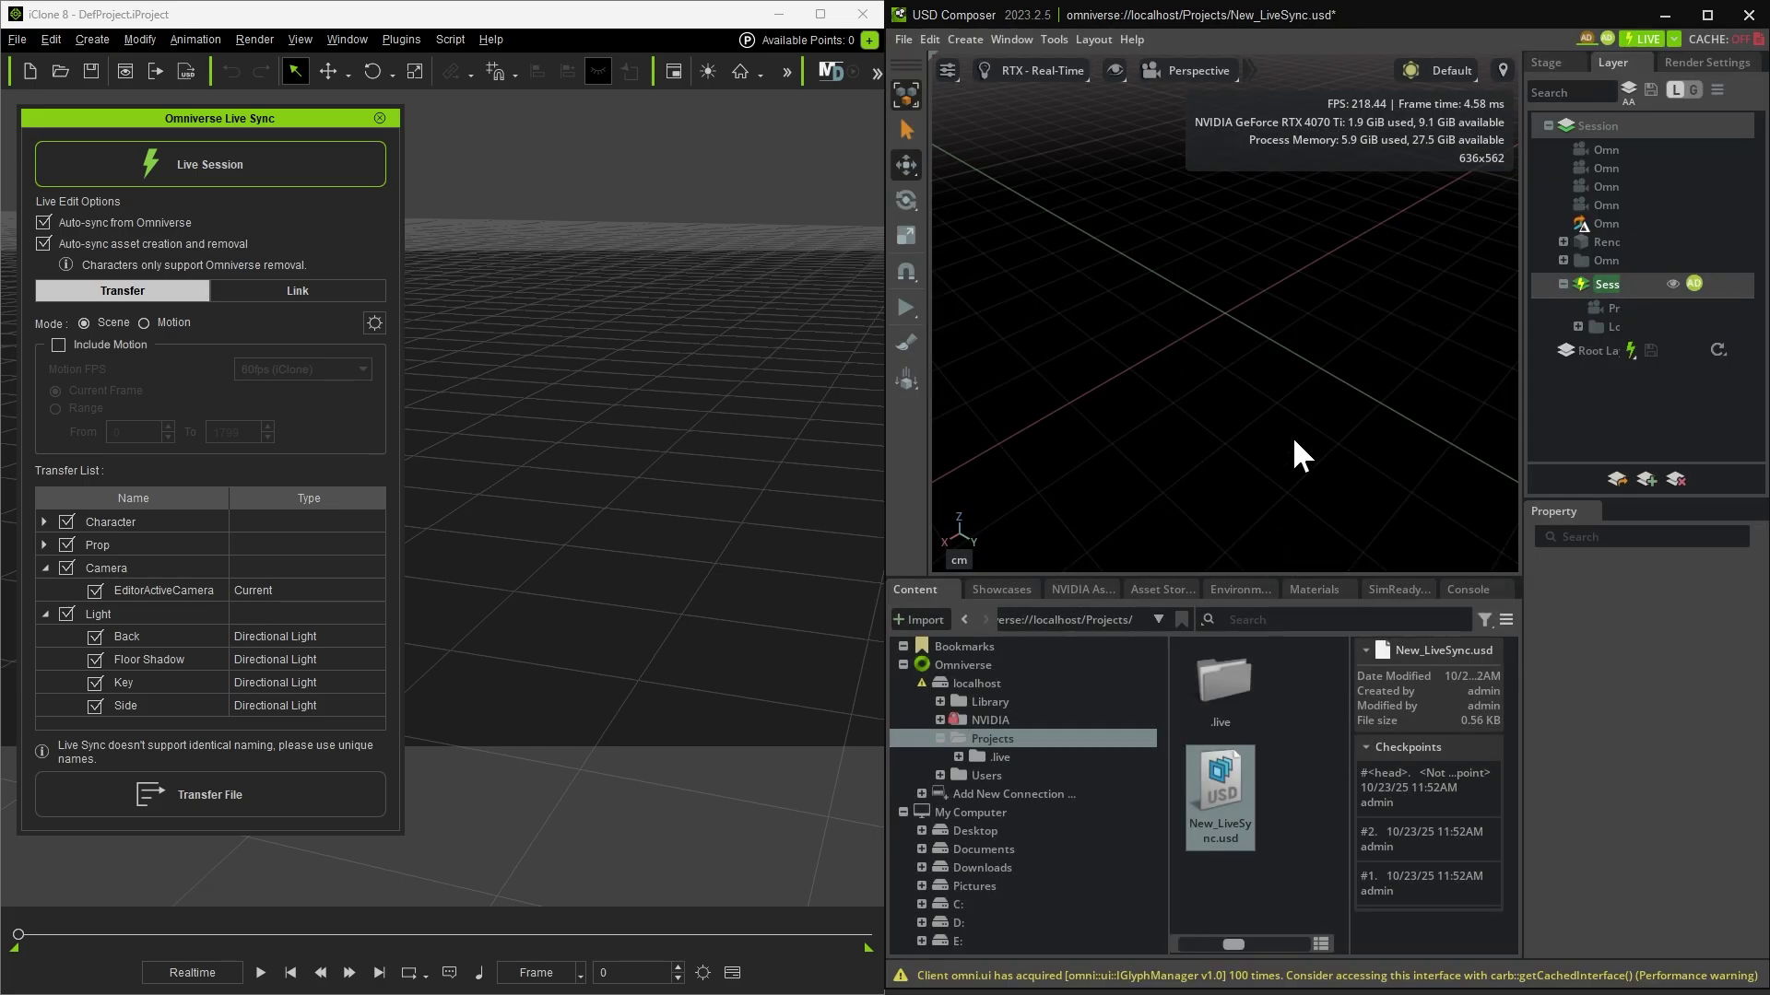
pyautogui.click(1208, 71)
pyautogui.moveTo(1209, 112)
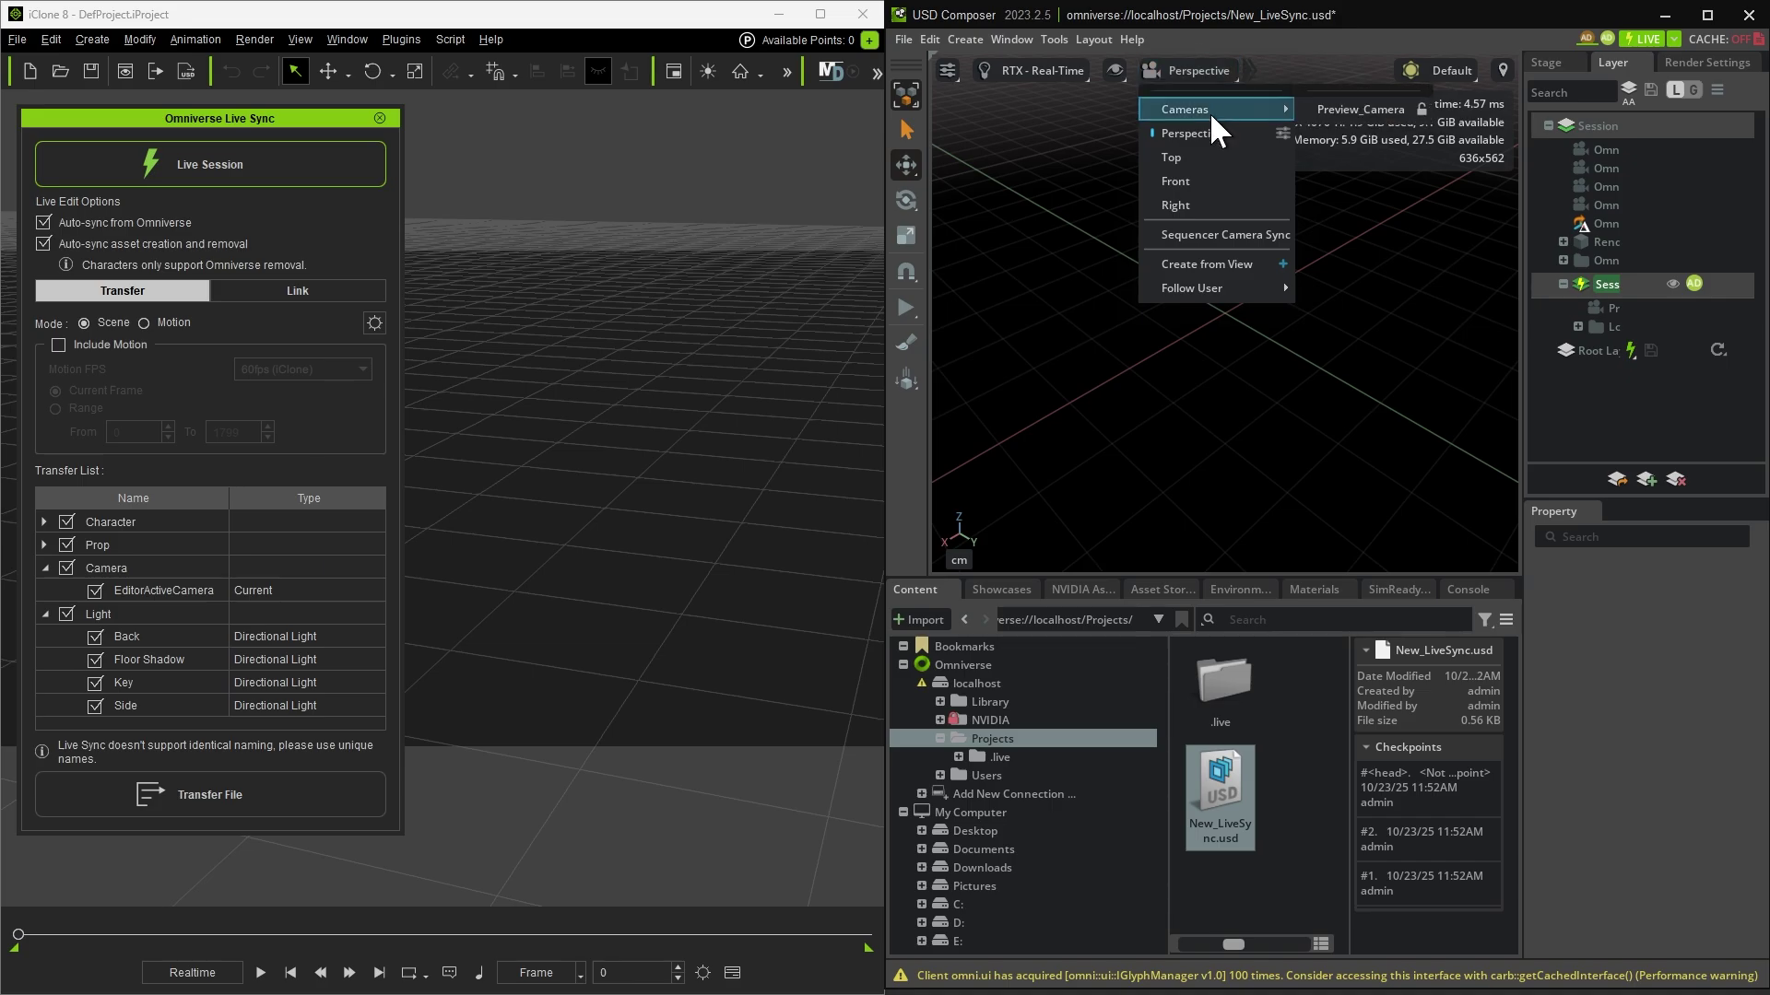
pyautogui.click(1352, 112)
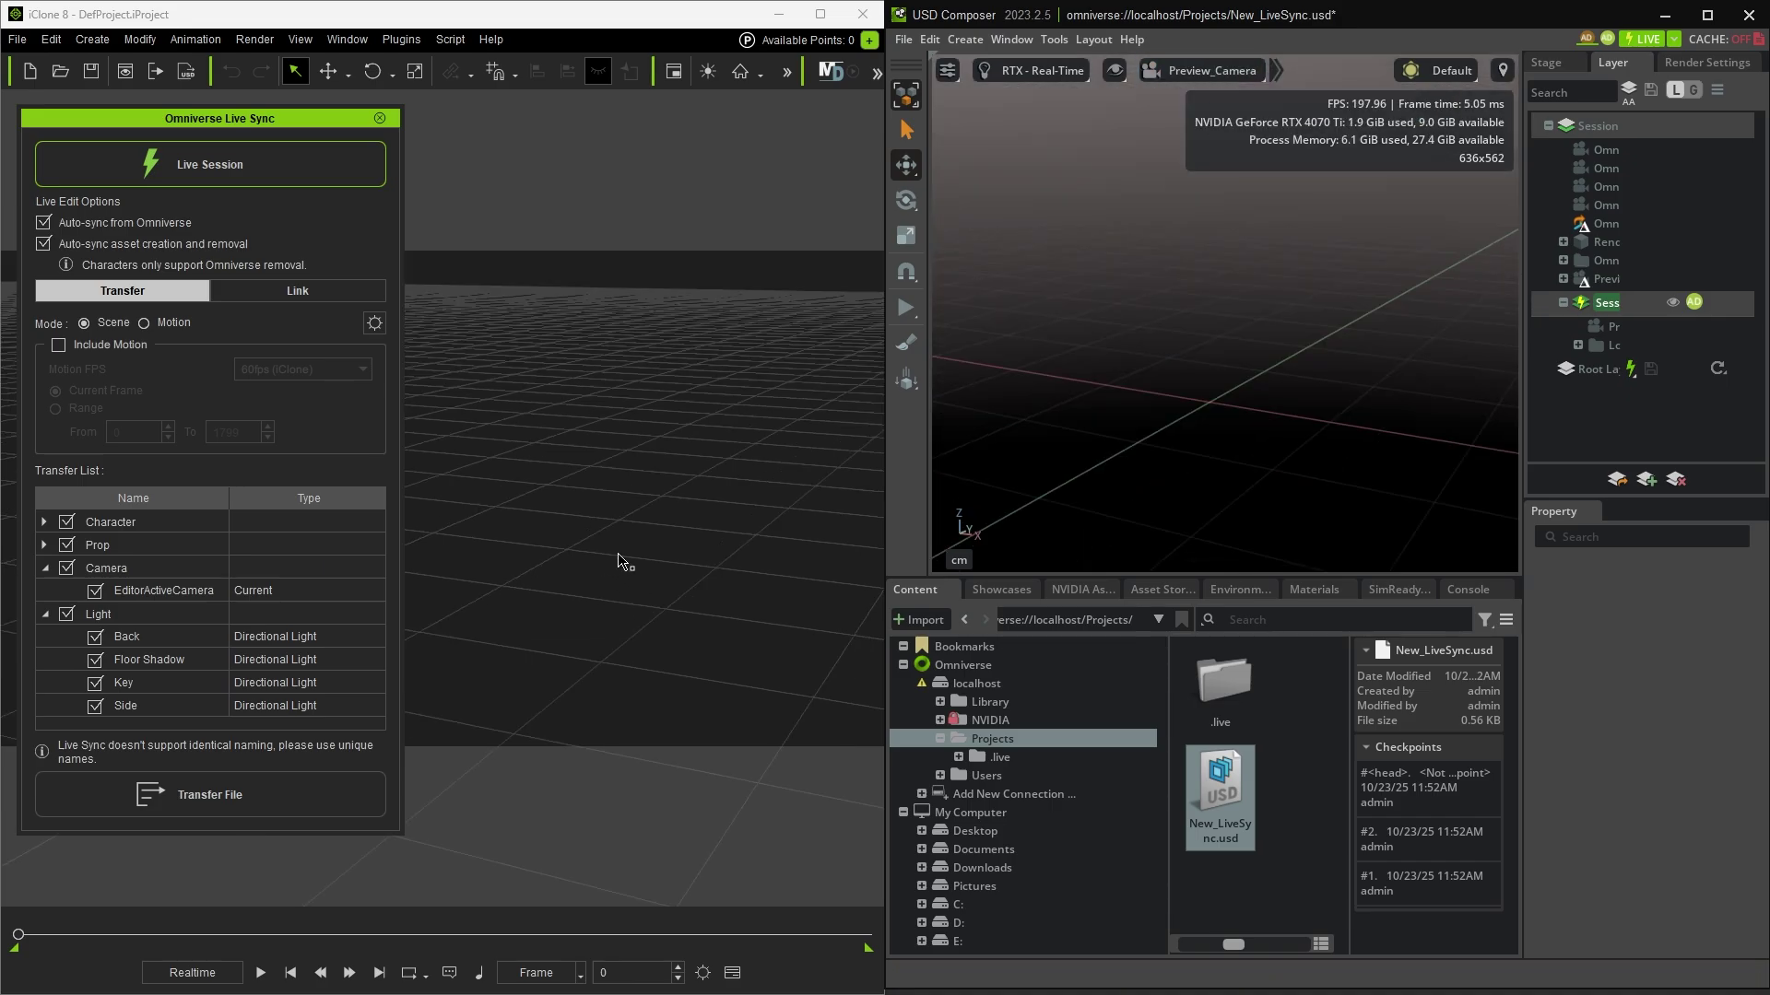
pyautogui.moveTo(620, 565)
pyautogui.mouseDown(button='middle')
pyautogui.moveTo(518, 454)
pyautogui.moveTo(670, 526)
pyautogui.moveTo(601, 544)
pyautogui.mouseUp(button='middle')
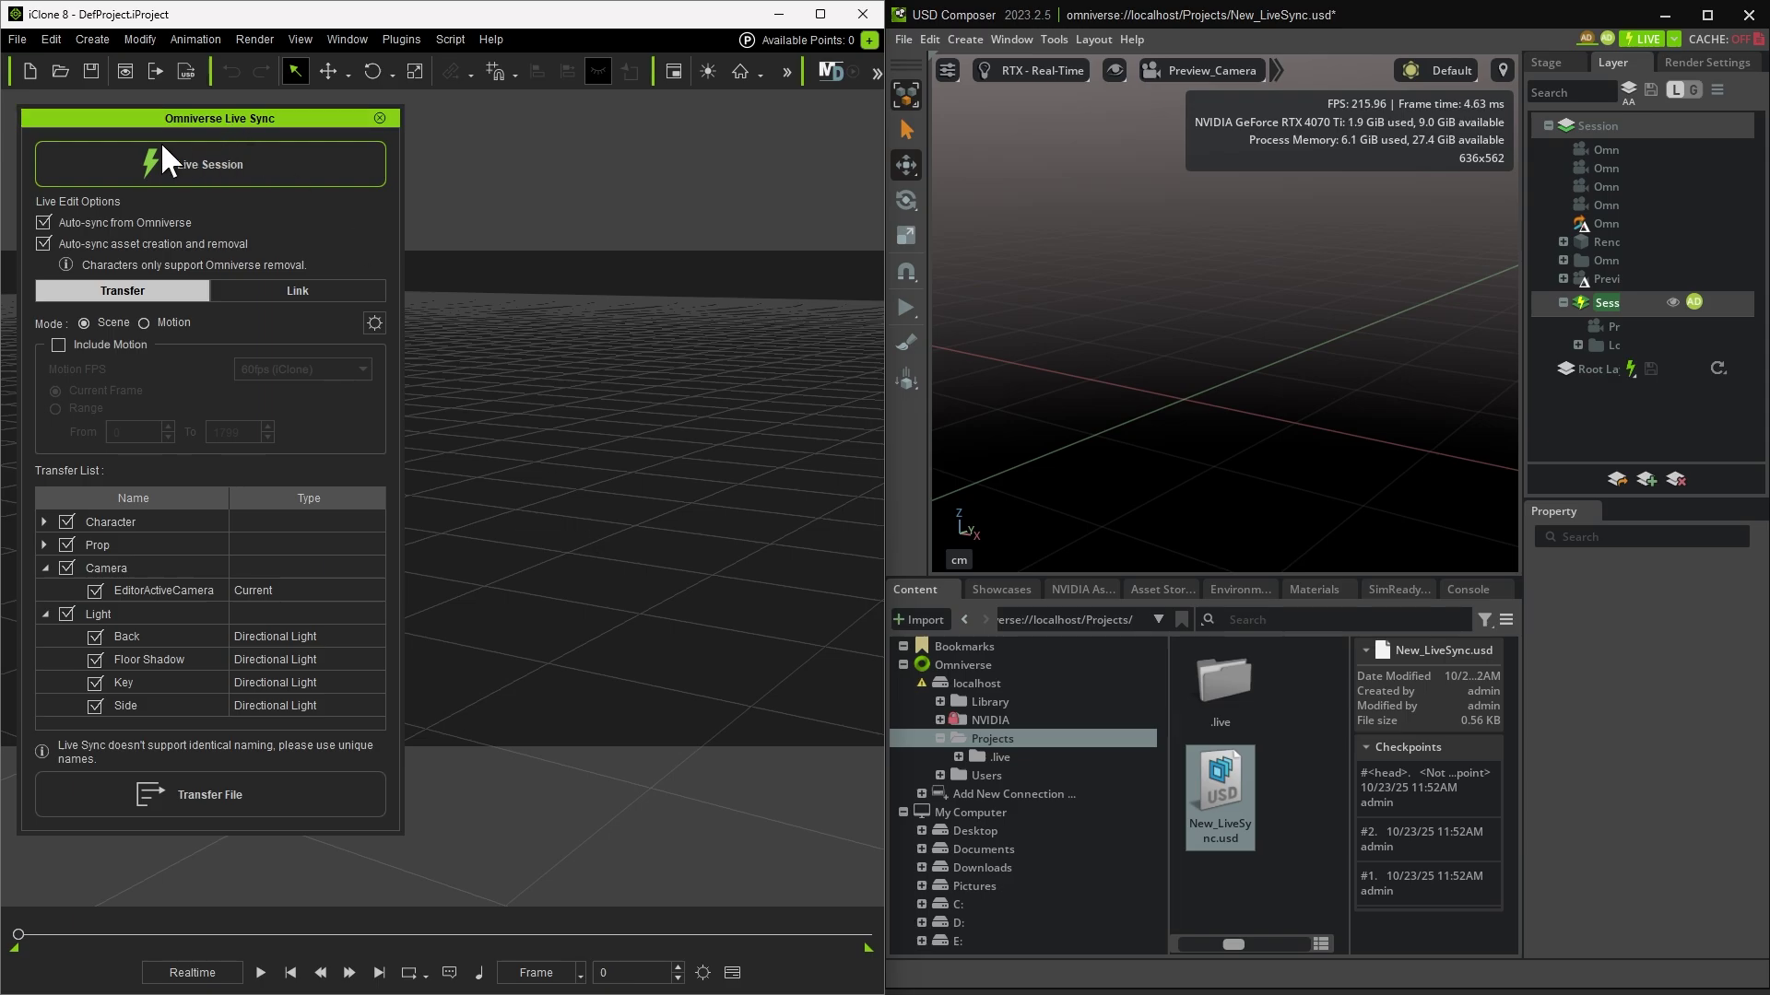
# Step: Add a box primitive in iClone and move it up and to the right
pyautogui.click(93, 40)
pyautogui.moveTo(175, 68)
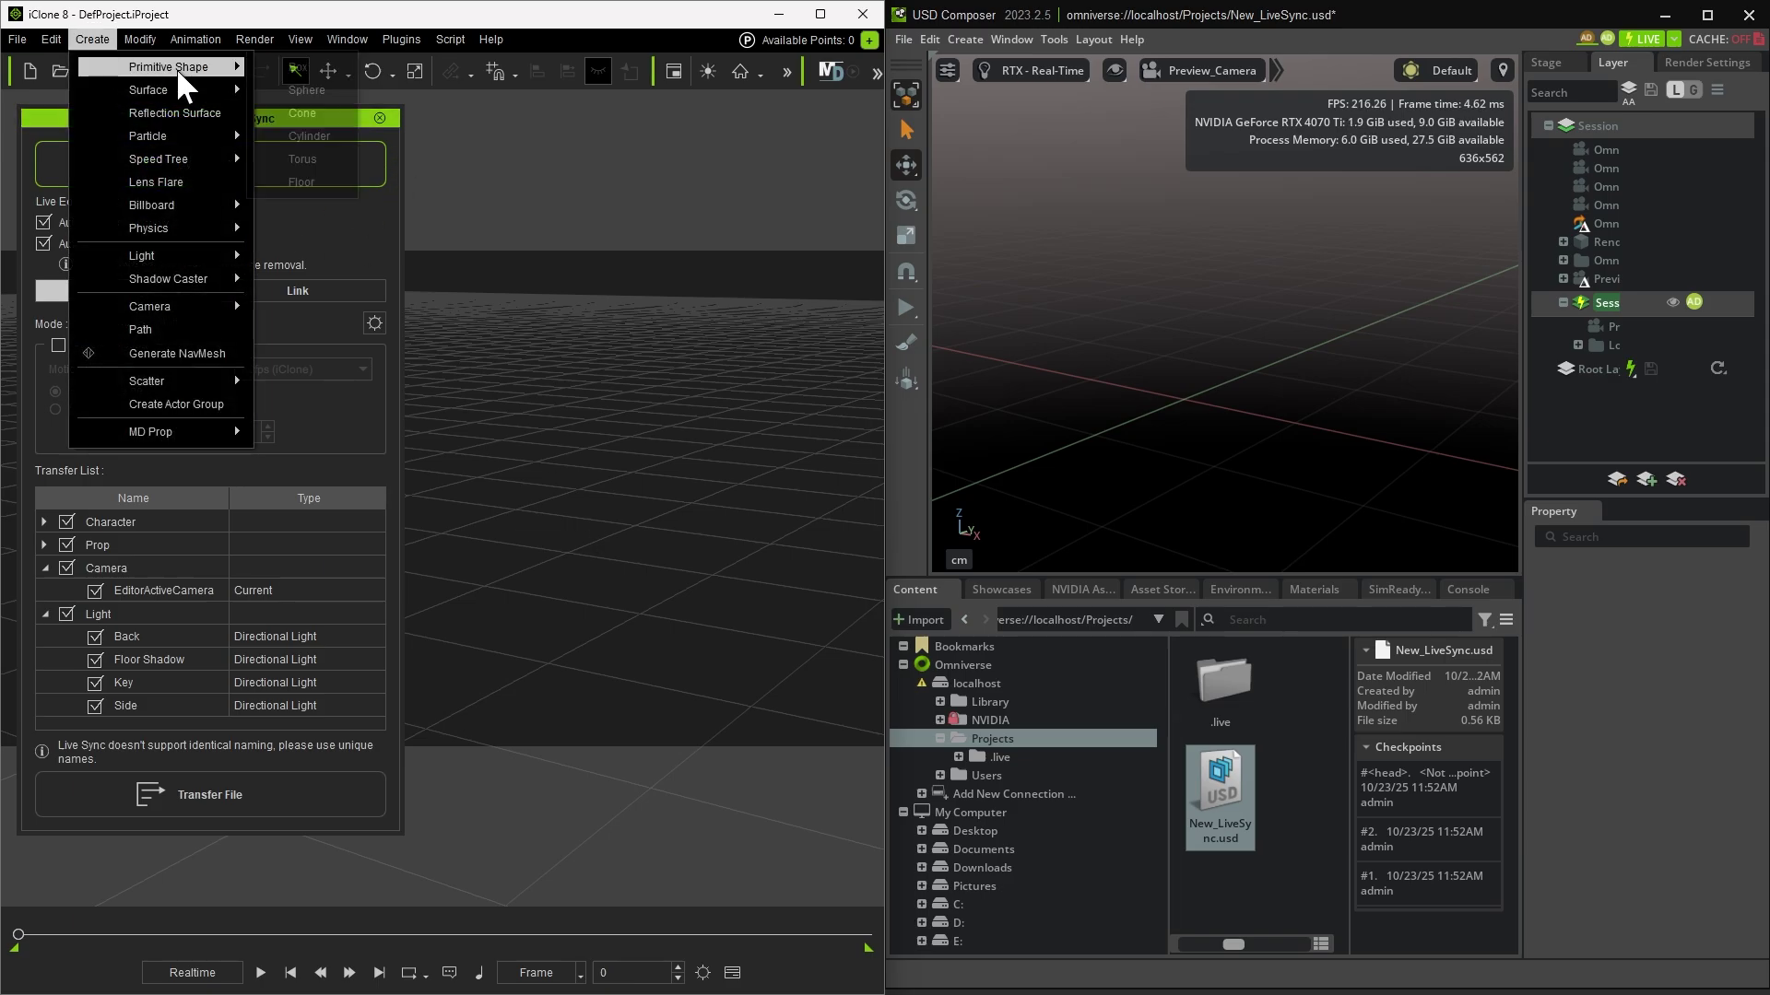
pyautogui.click(306, 72)
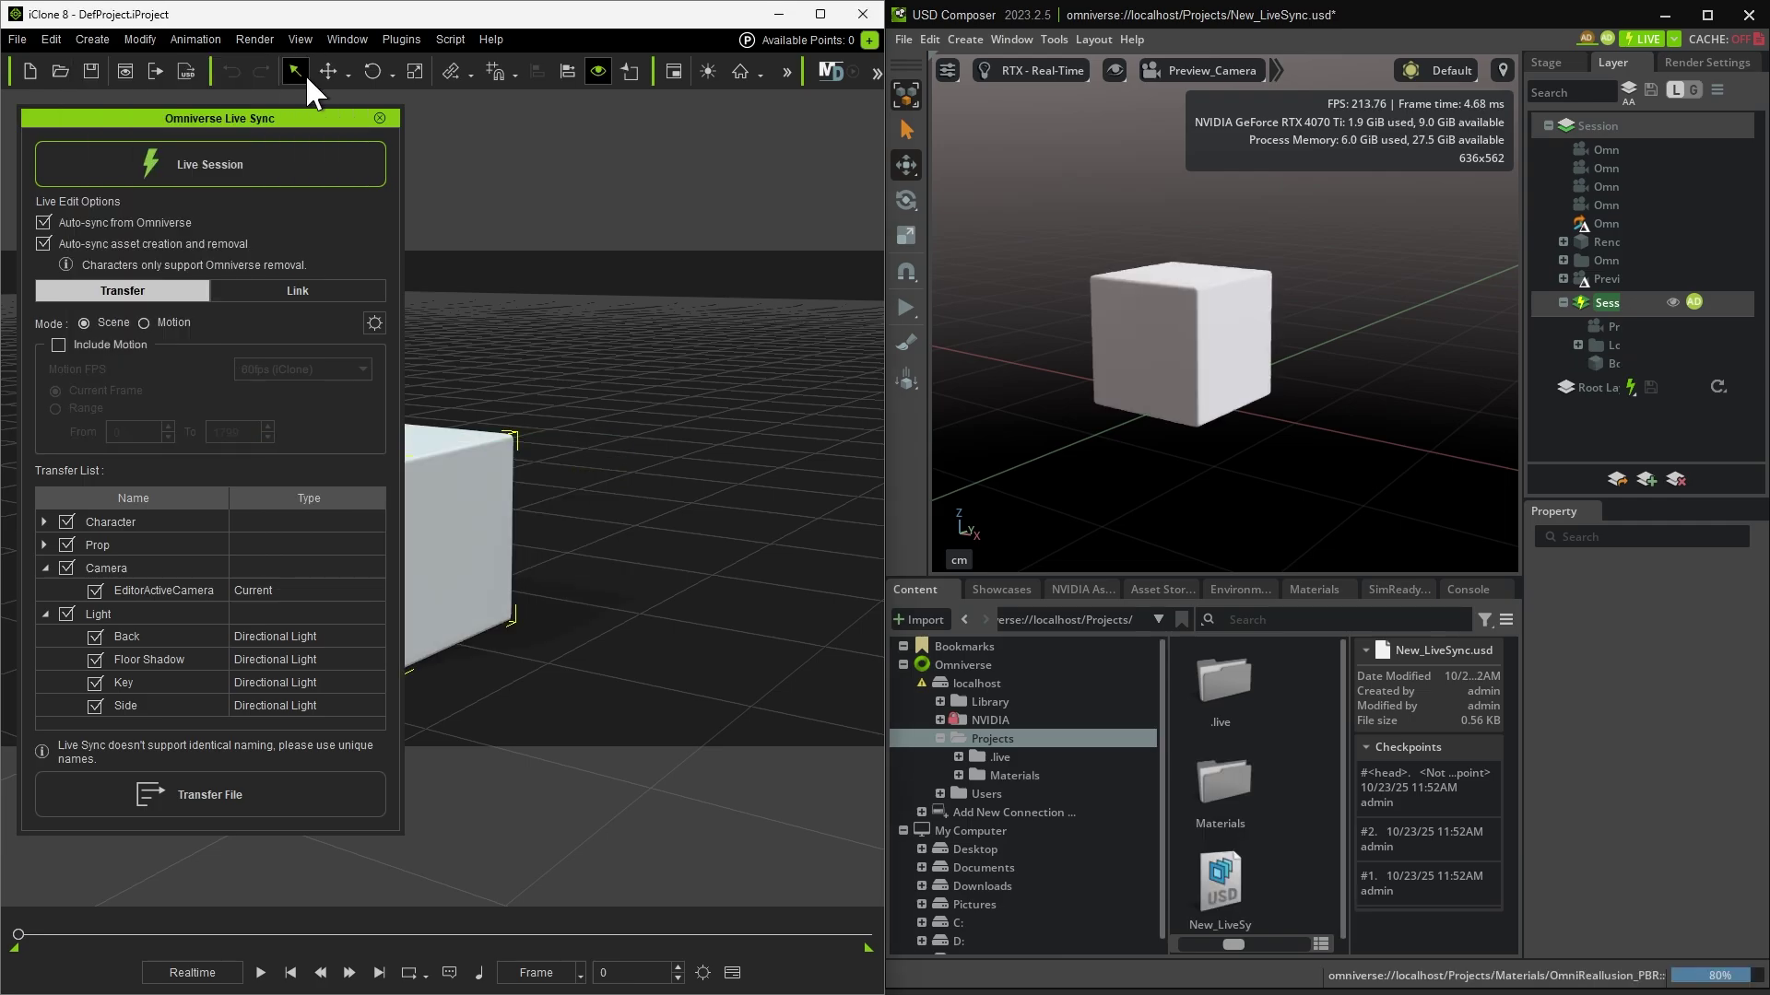
pyautogui.press('f')
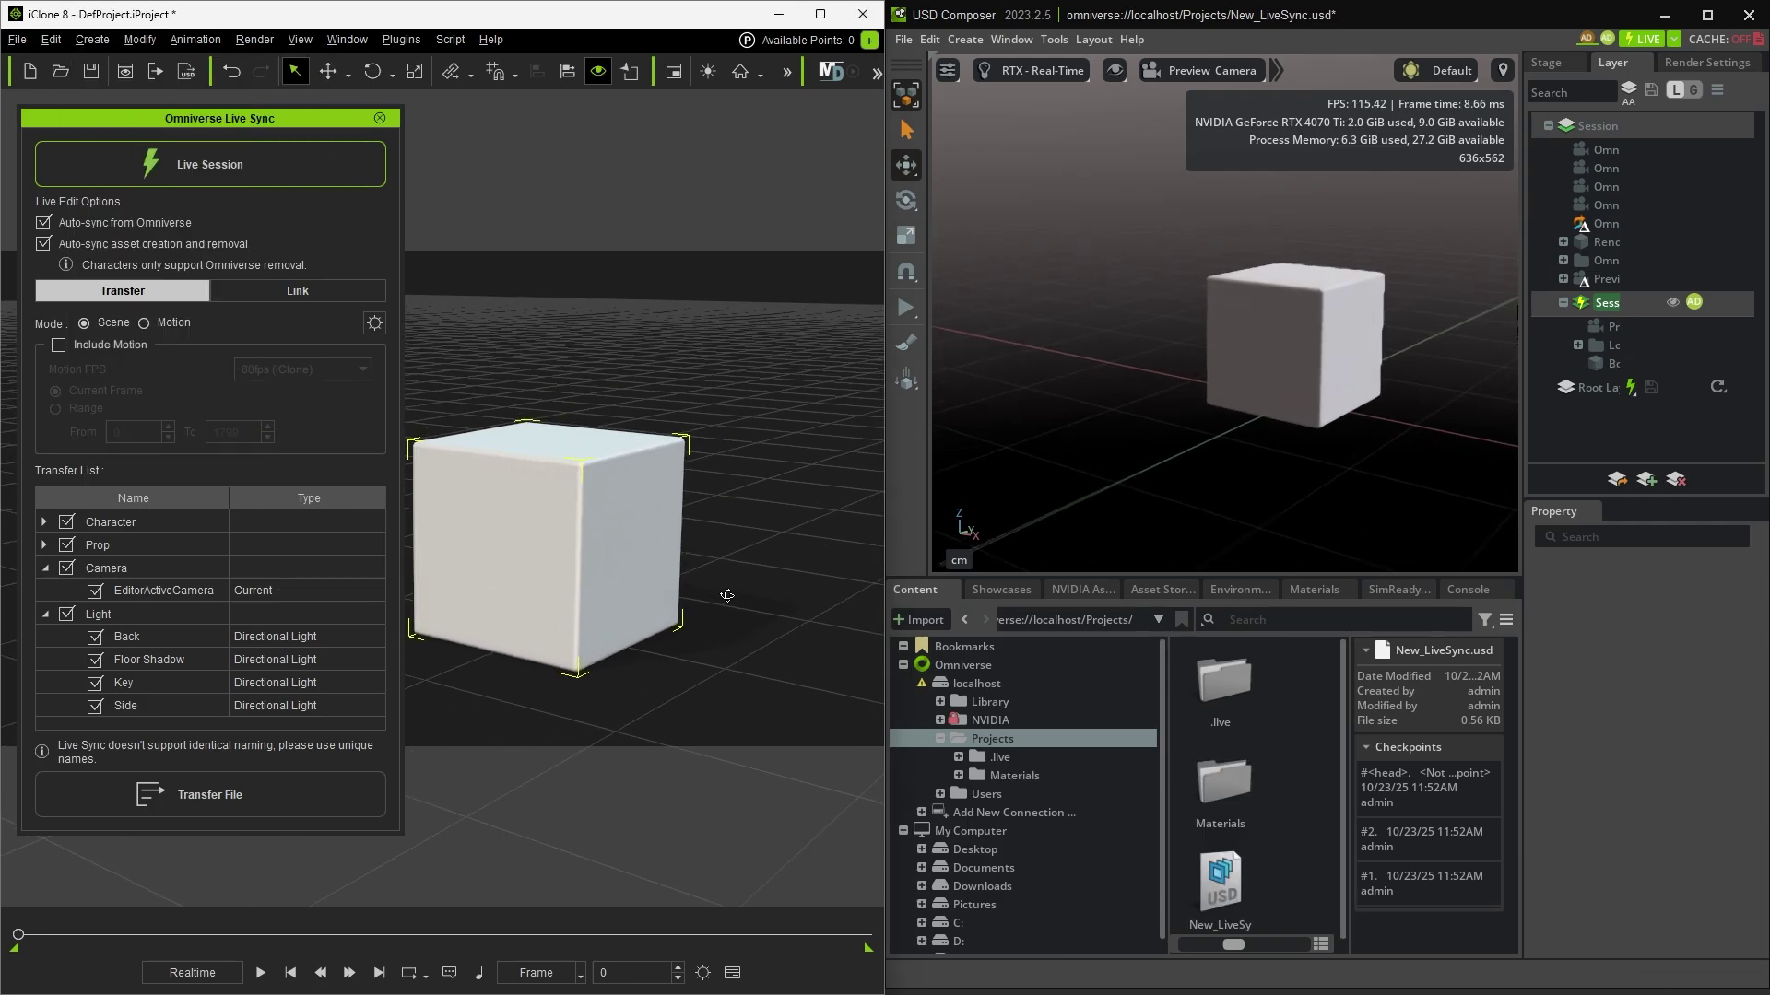
pyautogui.moveTo(590, 599)
pyautogui.mouseDown(button='right')
pyautogui.moveTo(550, 618)
pyautogui.moveTo(605, 585)
pyautogui.mouseUp(button='right')
pyautogui.press('w')
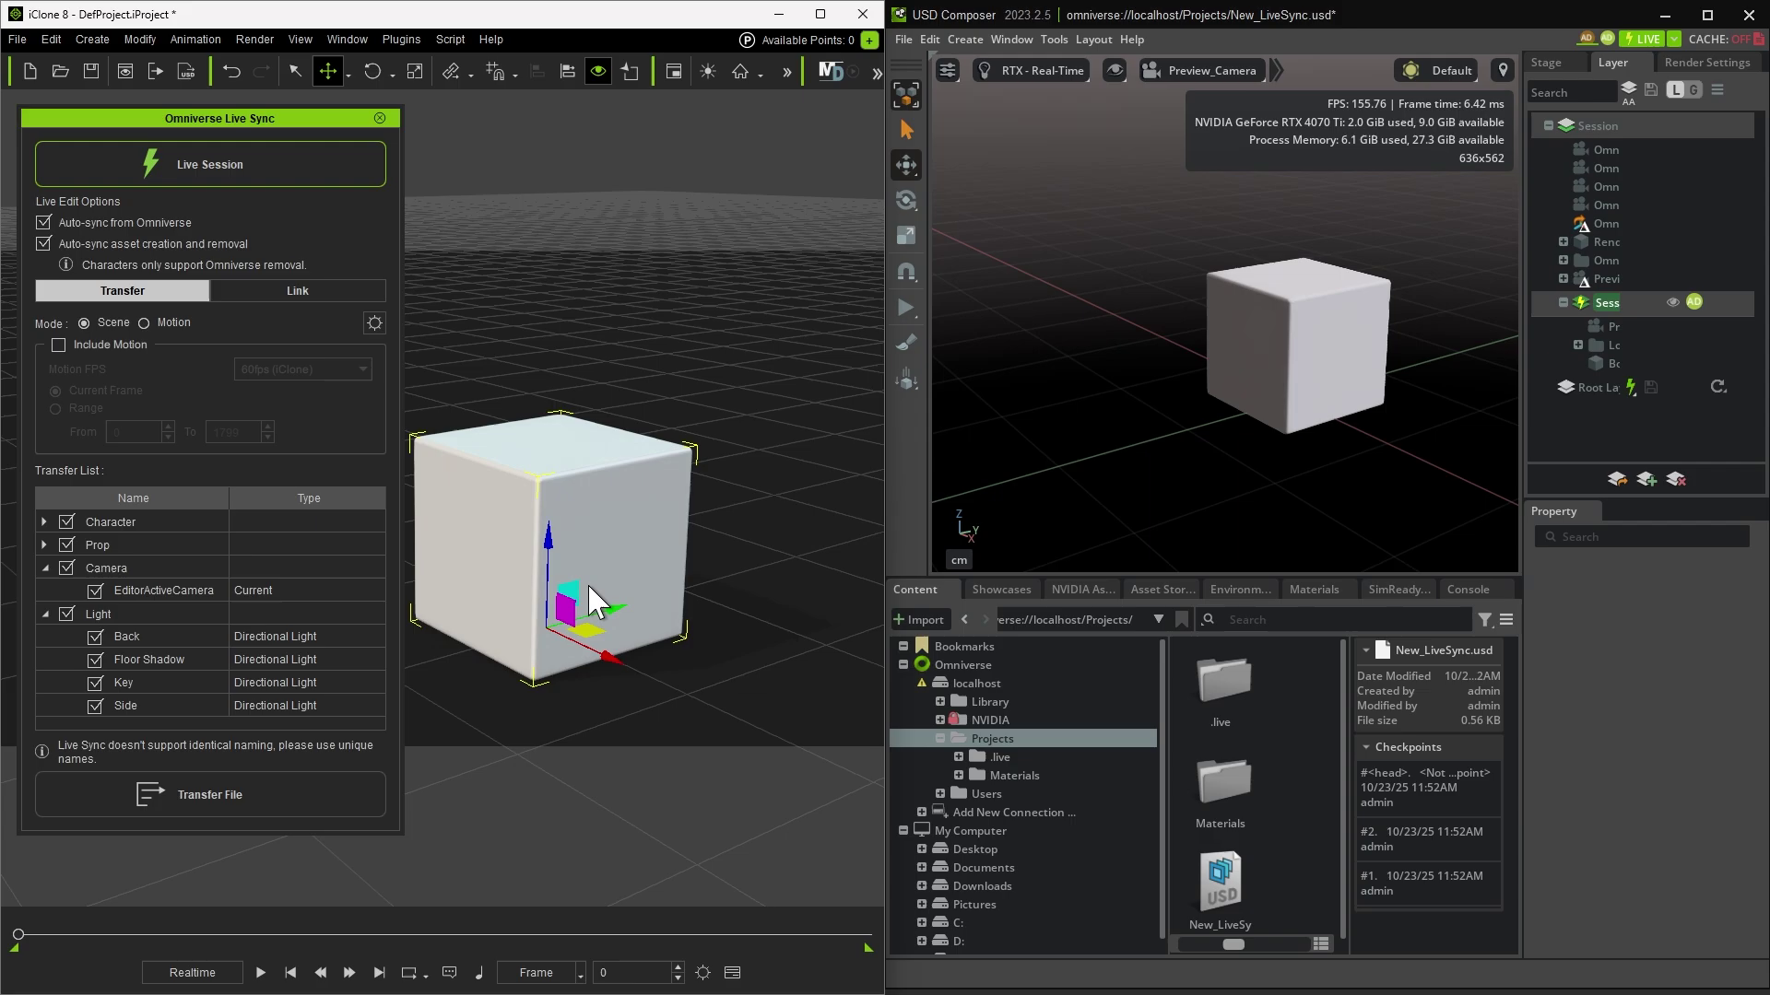
pyautogui.press('e')
pyautogui.press('w')
pyautogui.moveTo(566, 627); pyautogui.dragTo(692, 549)
# Step: Add a sphere primitive and scale it up larger than the box
pyautogui.click(85, 37)
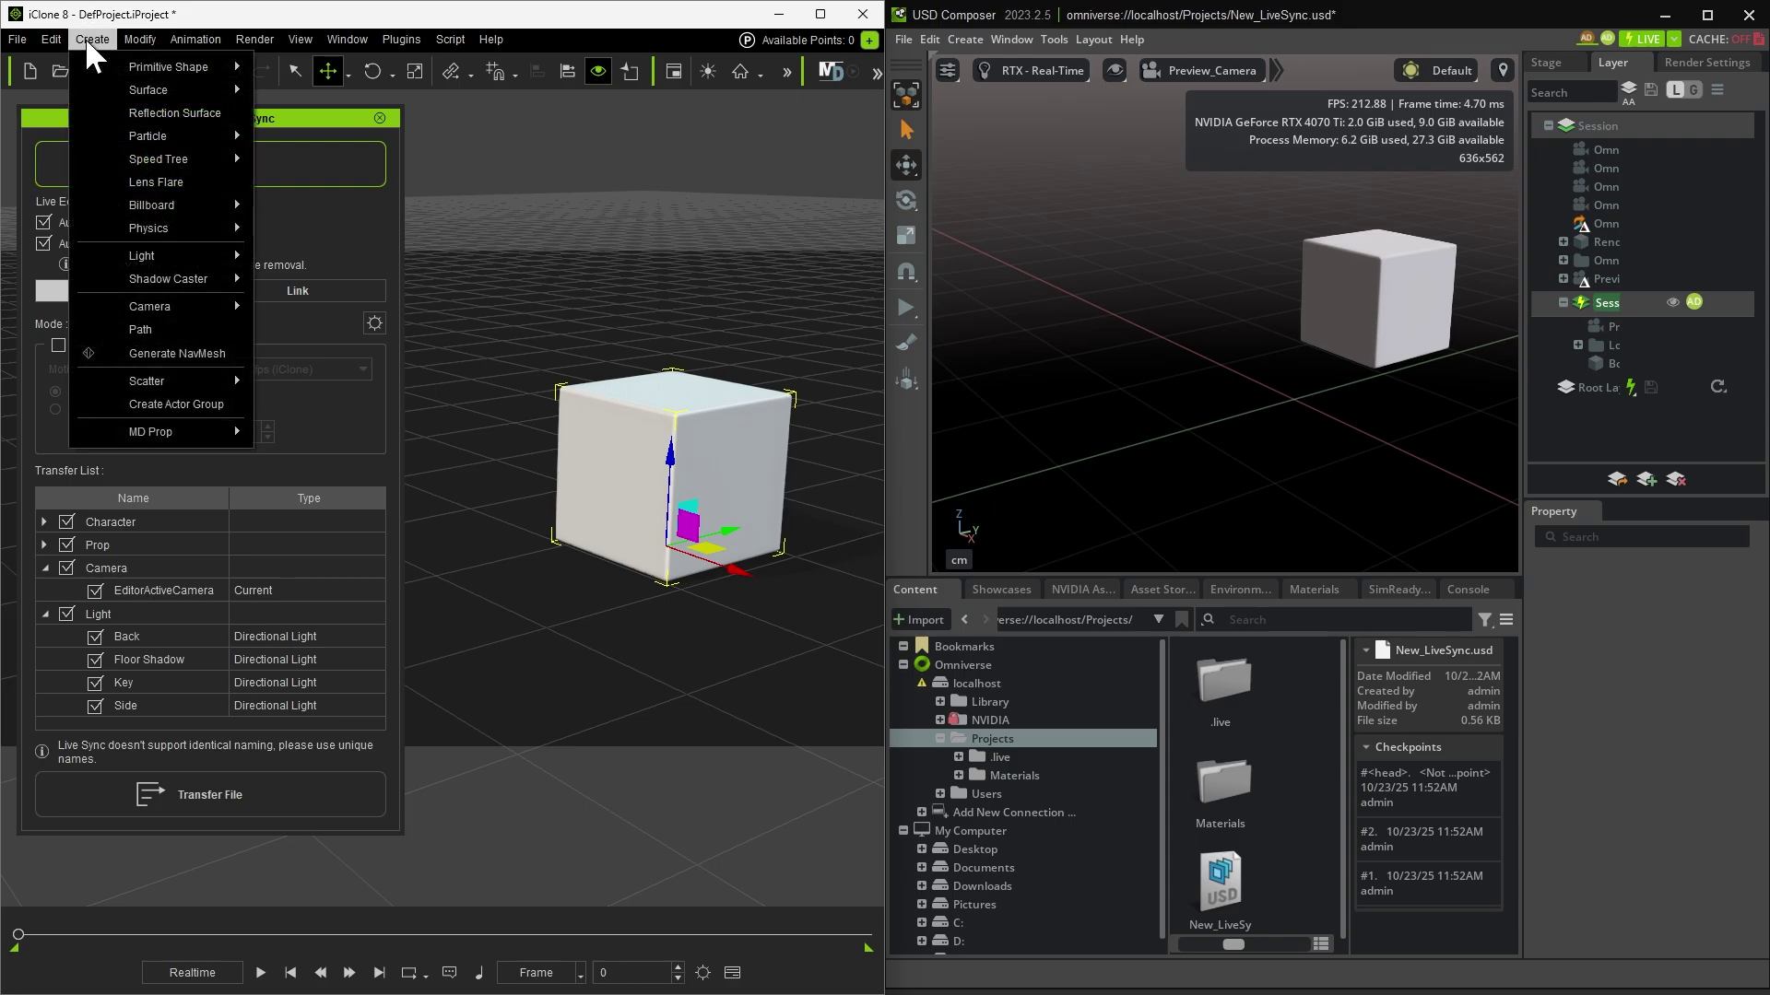
pyautogui.moveTo(163, 63)
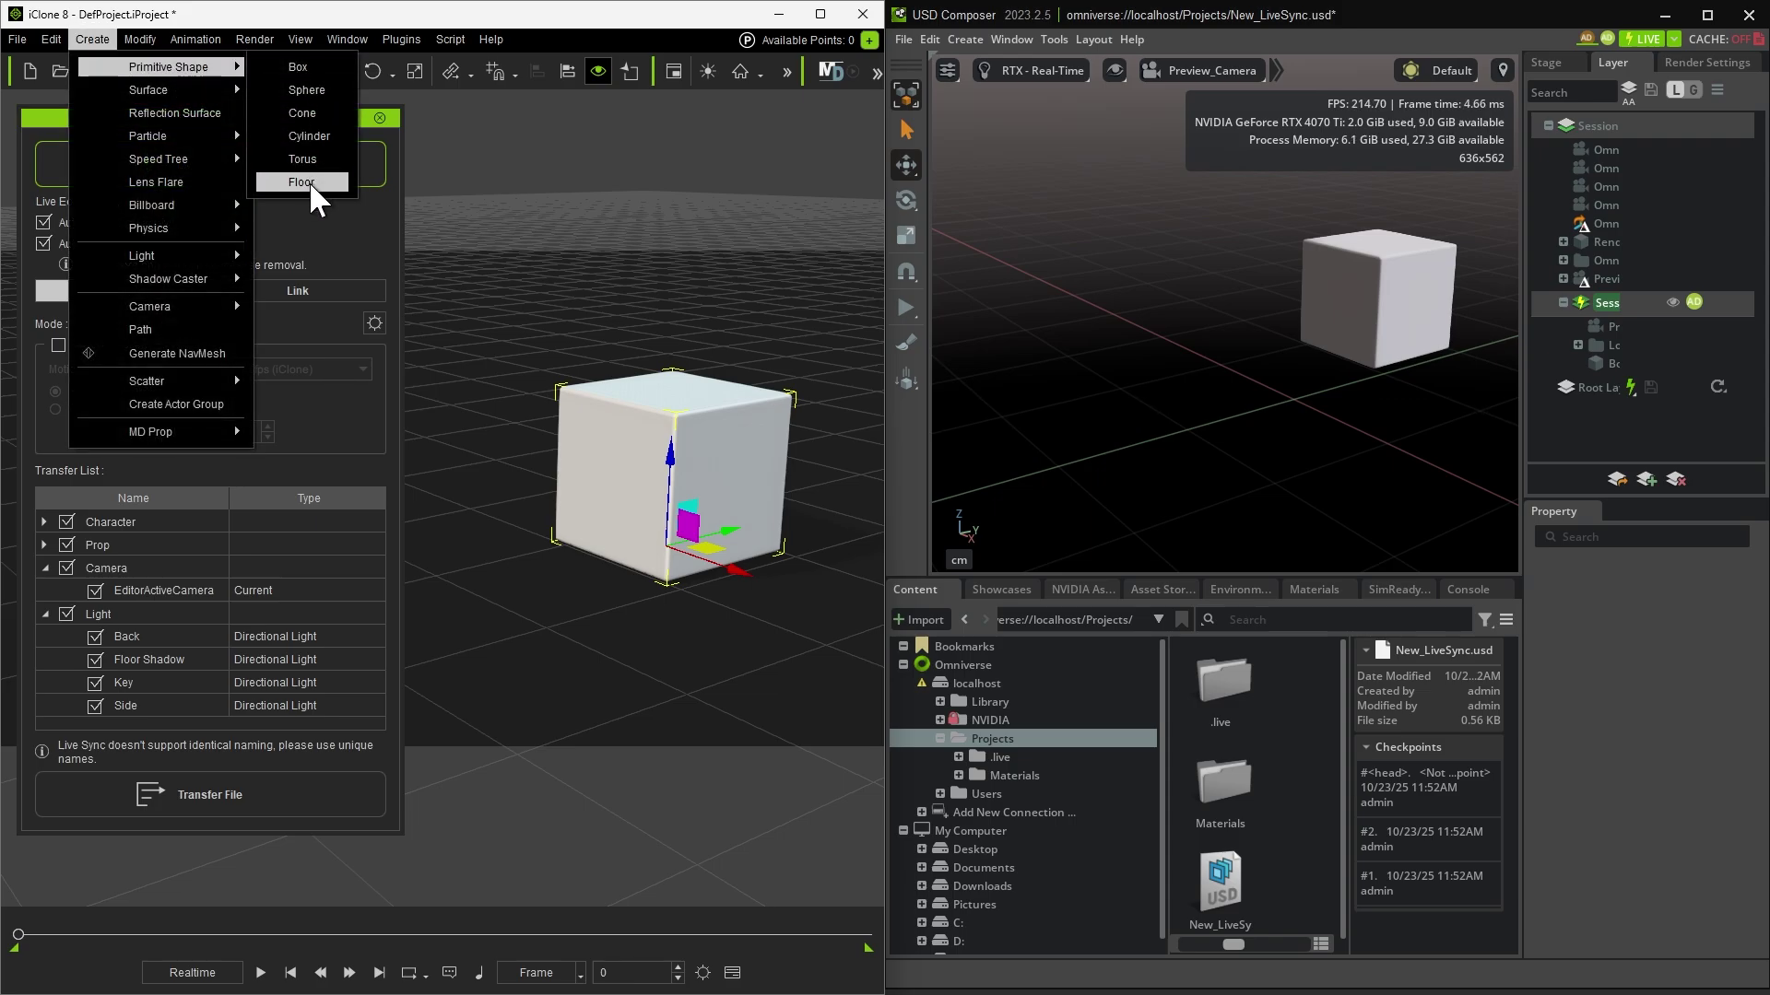
pyautogui.click(322, 92)
pyautogui.press('e')
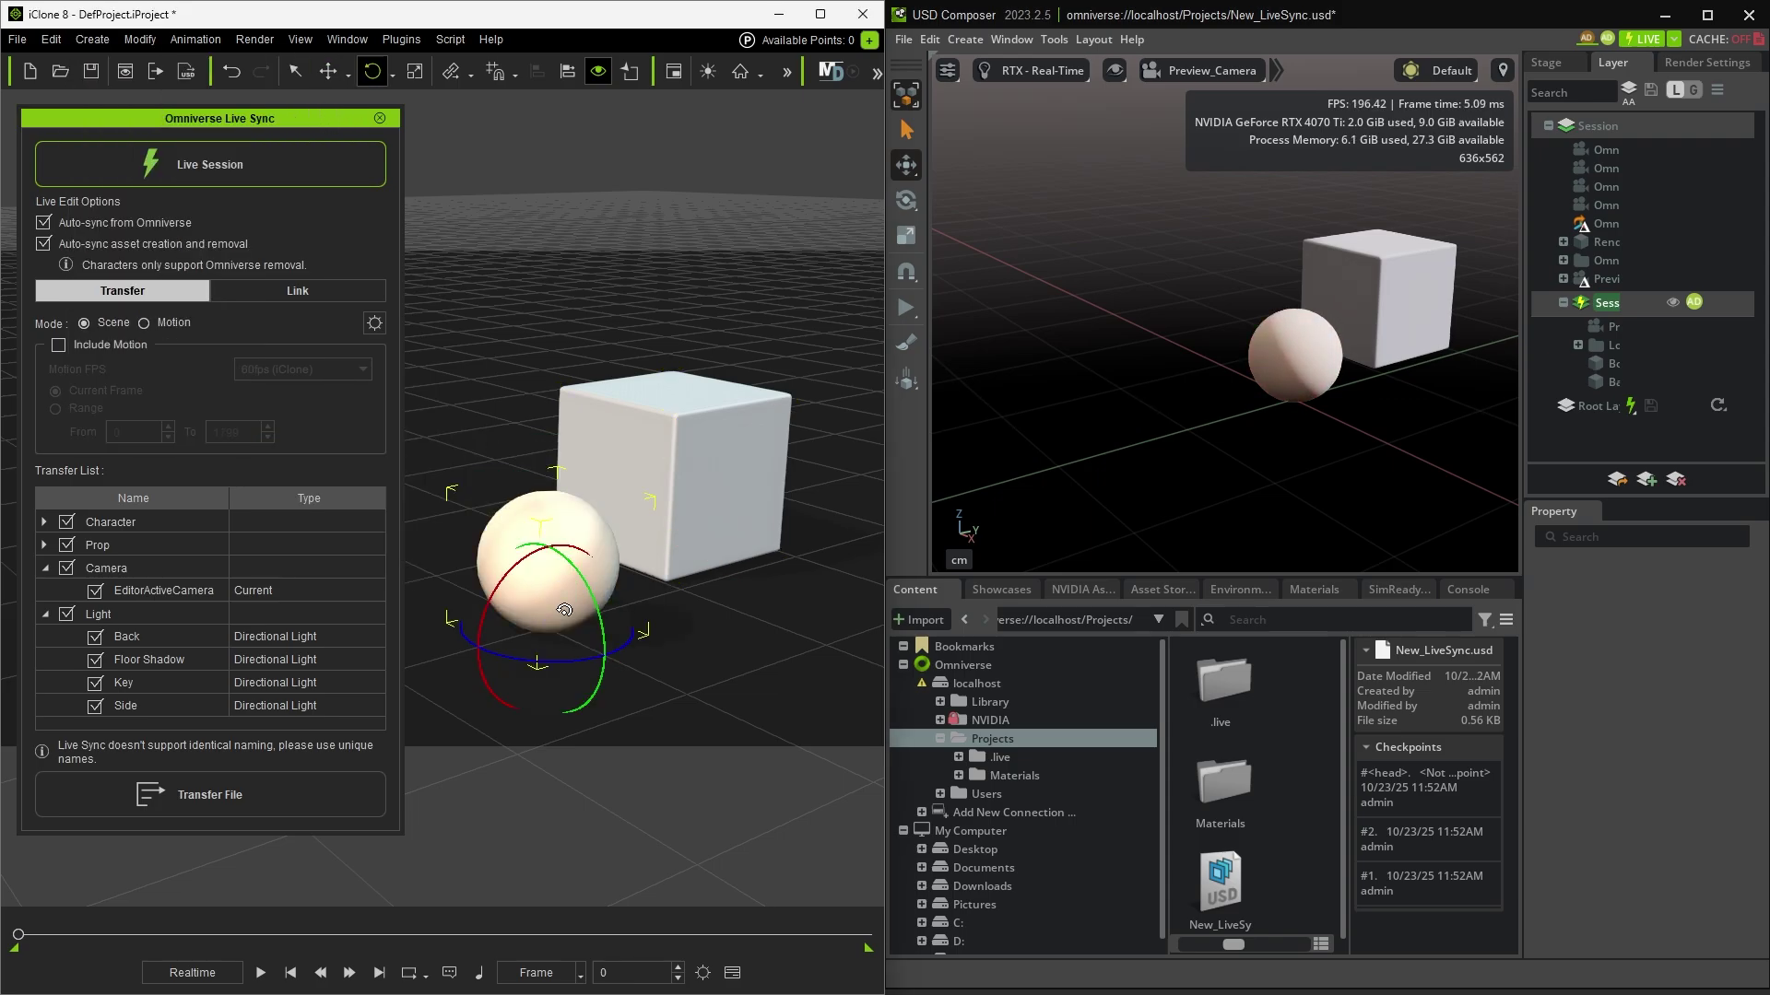
pyautogui.press('r')
pyautogui.moveTo(572, 630); pyautogui.dragTo(683, 664)
pyautogui.press('w')
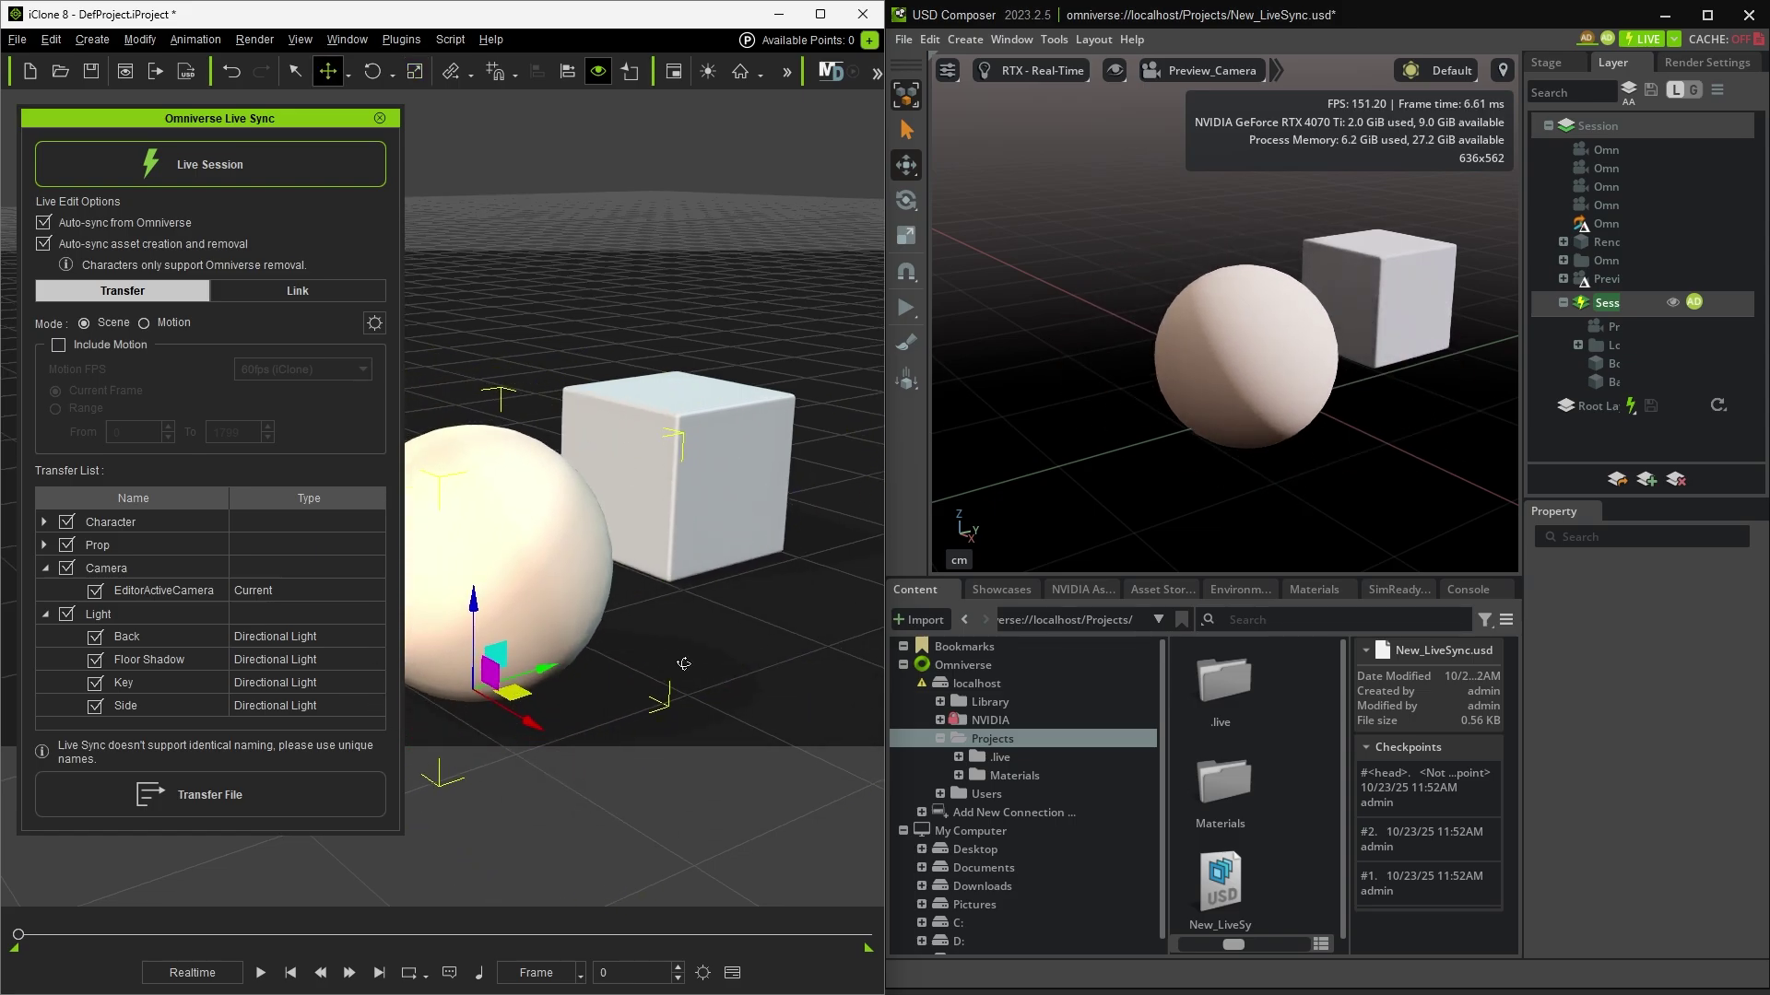
# Step: Move Ball_000 just in front of the cube, then select the Box
pyautogui.scroll(2, 683, 664)
pyautogui.scroll(-3, 719, 645)
pyautogui.scroll(2, 756, 618)
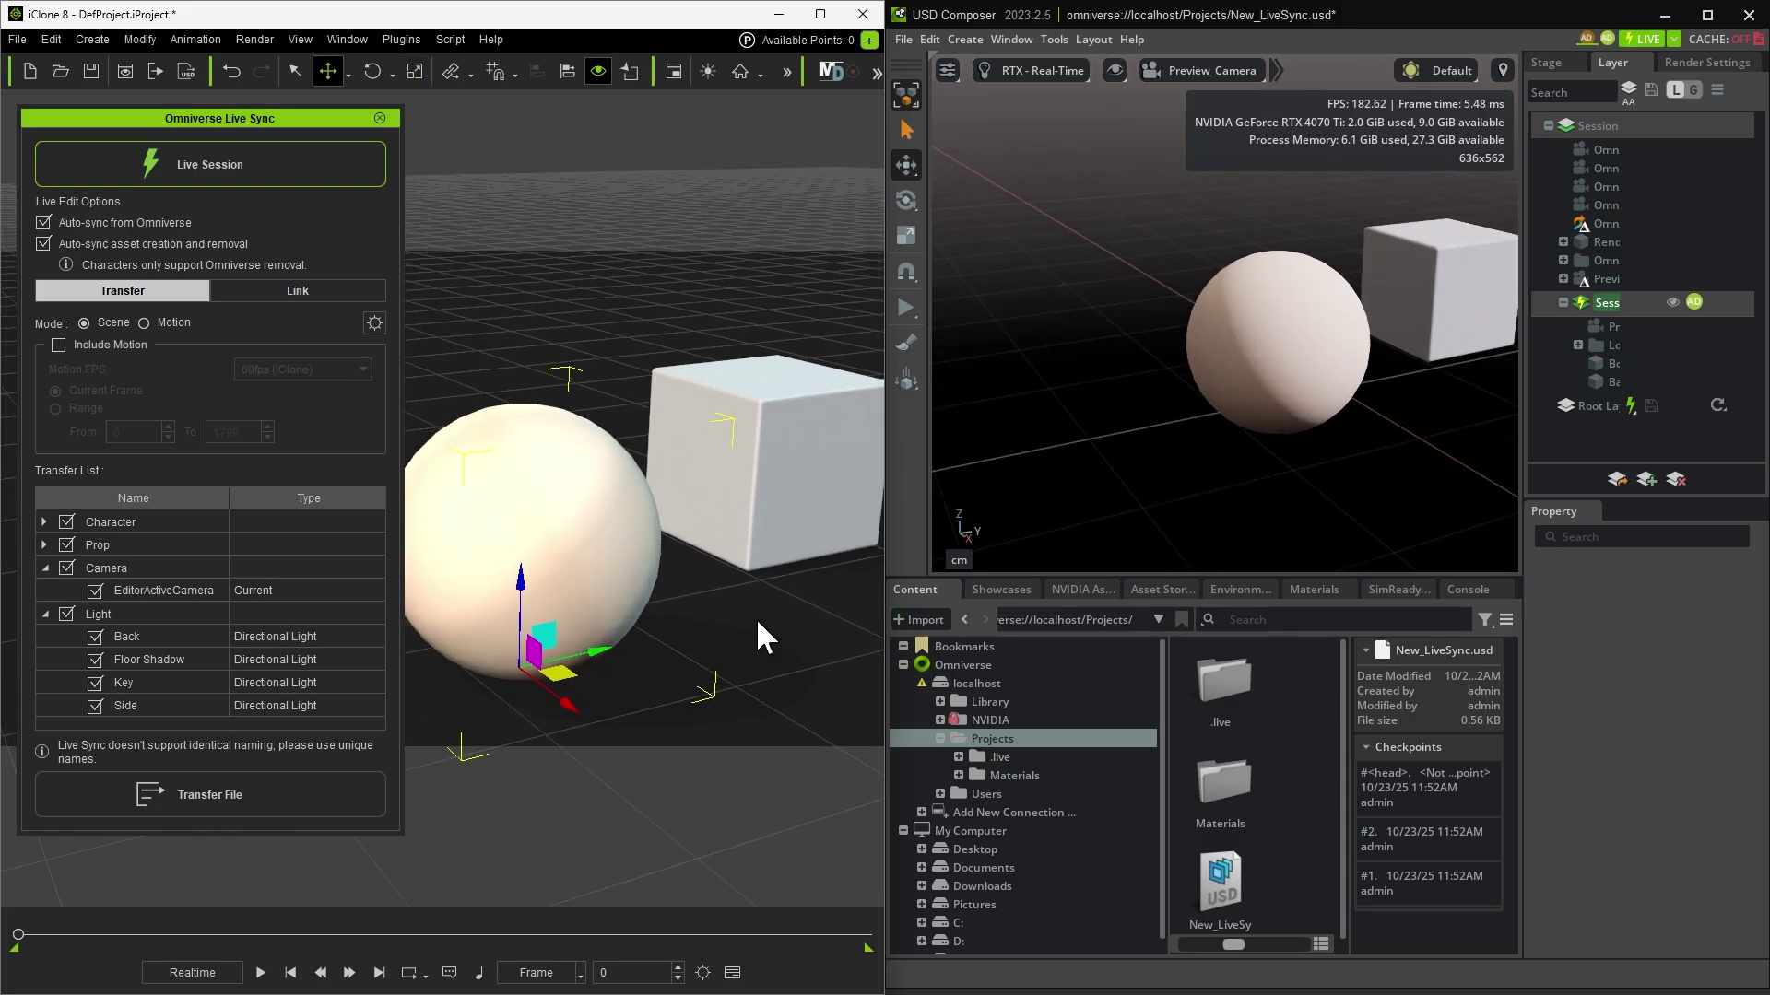
pyautogui.click(1247, 367)
pyautogui.moveTo(1258, 460); pyautogui.dragTo(1200, 485, button='middle')
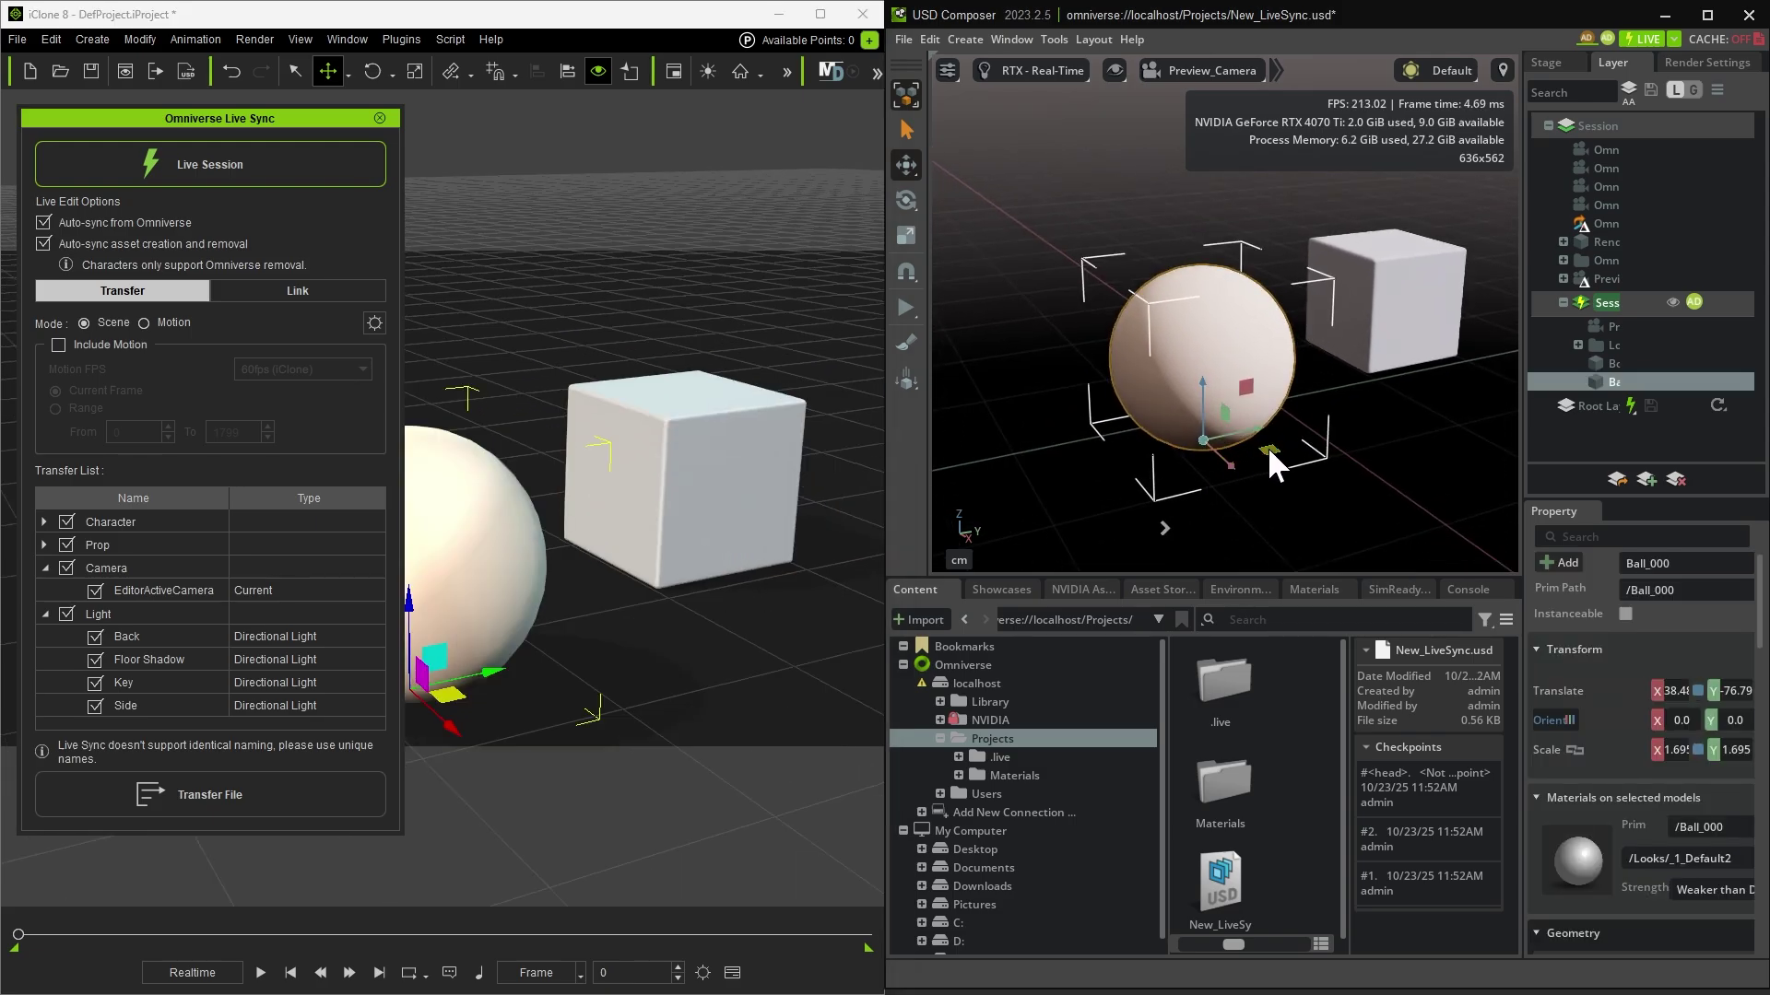
pyautogui.moveTo(1268, 446); pyautogui.dragTo(1327, 429)
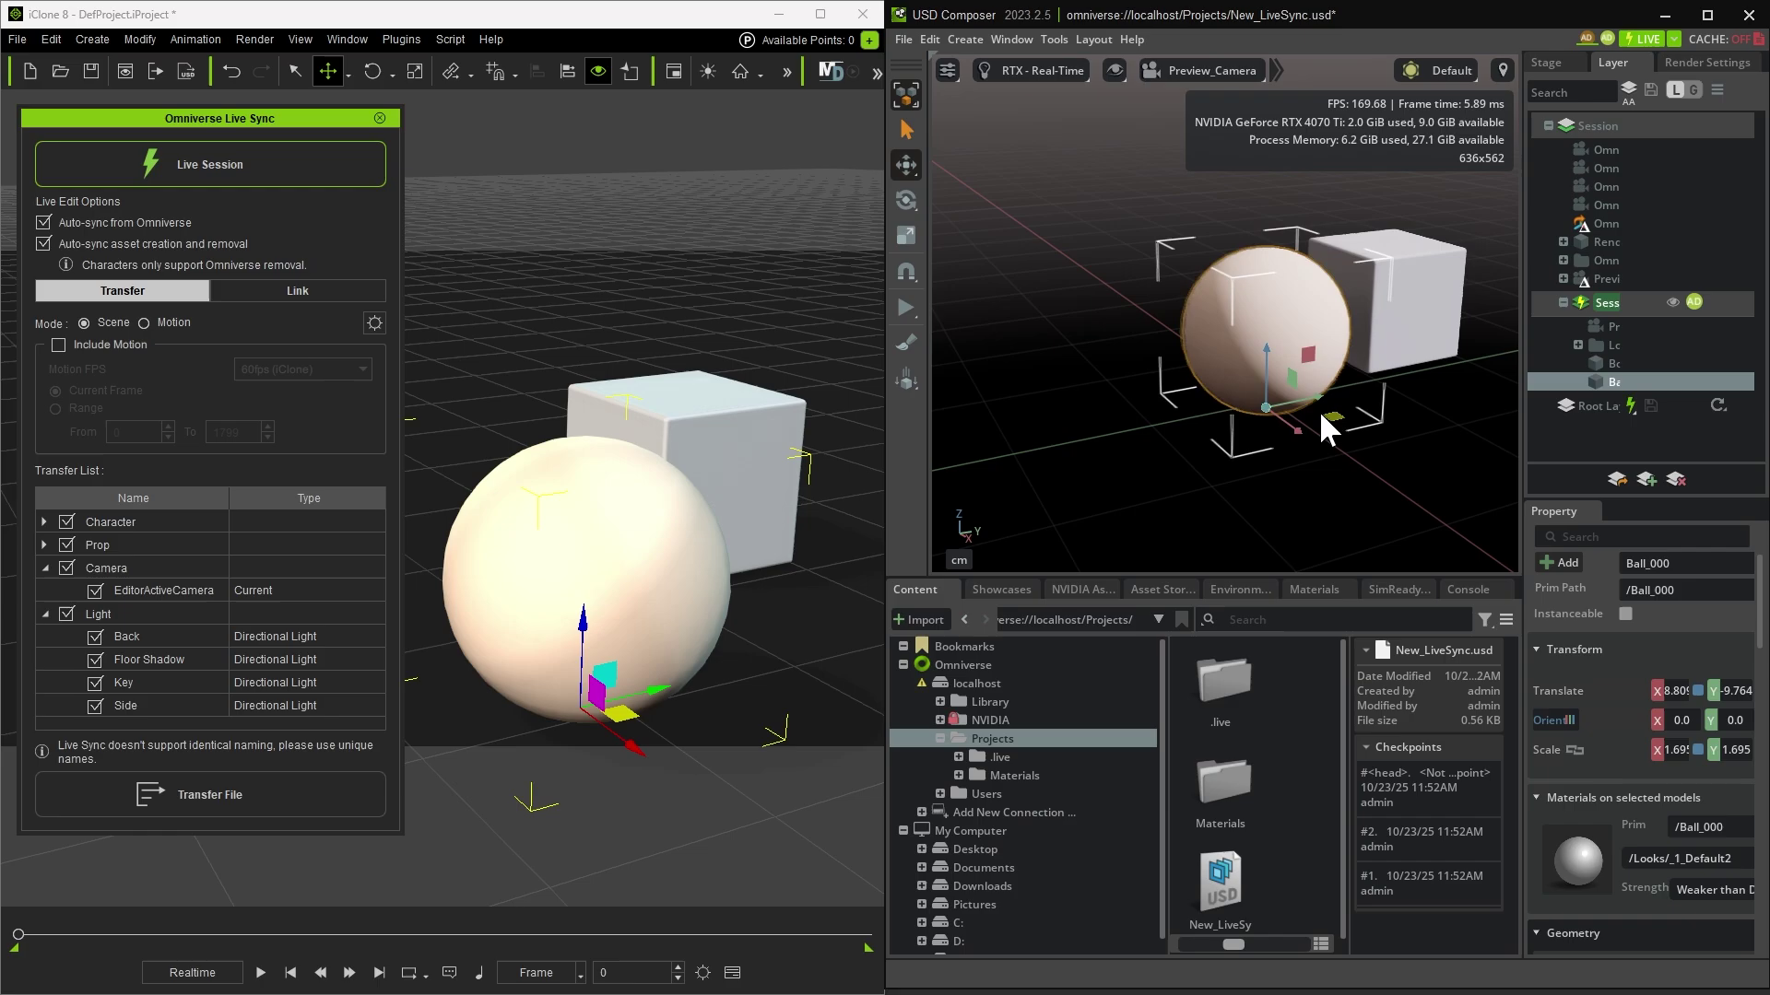
pyautogui.click(1415, 332)
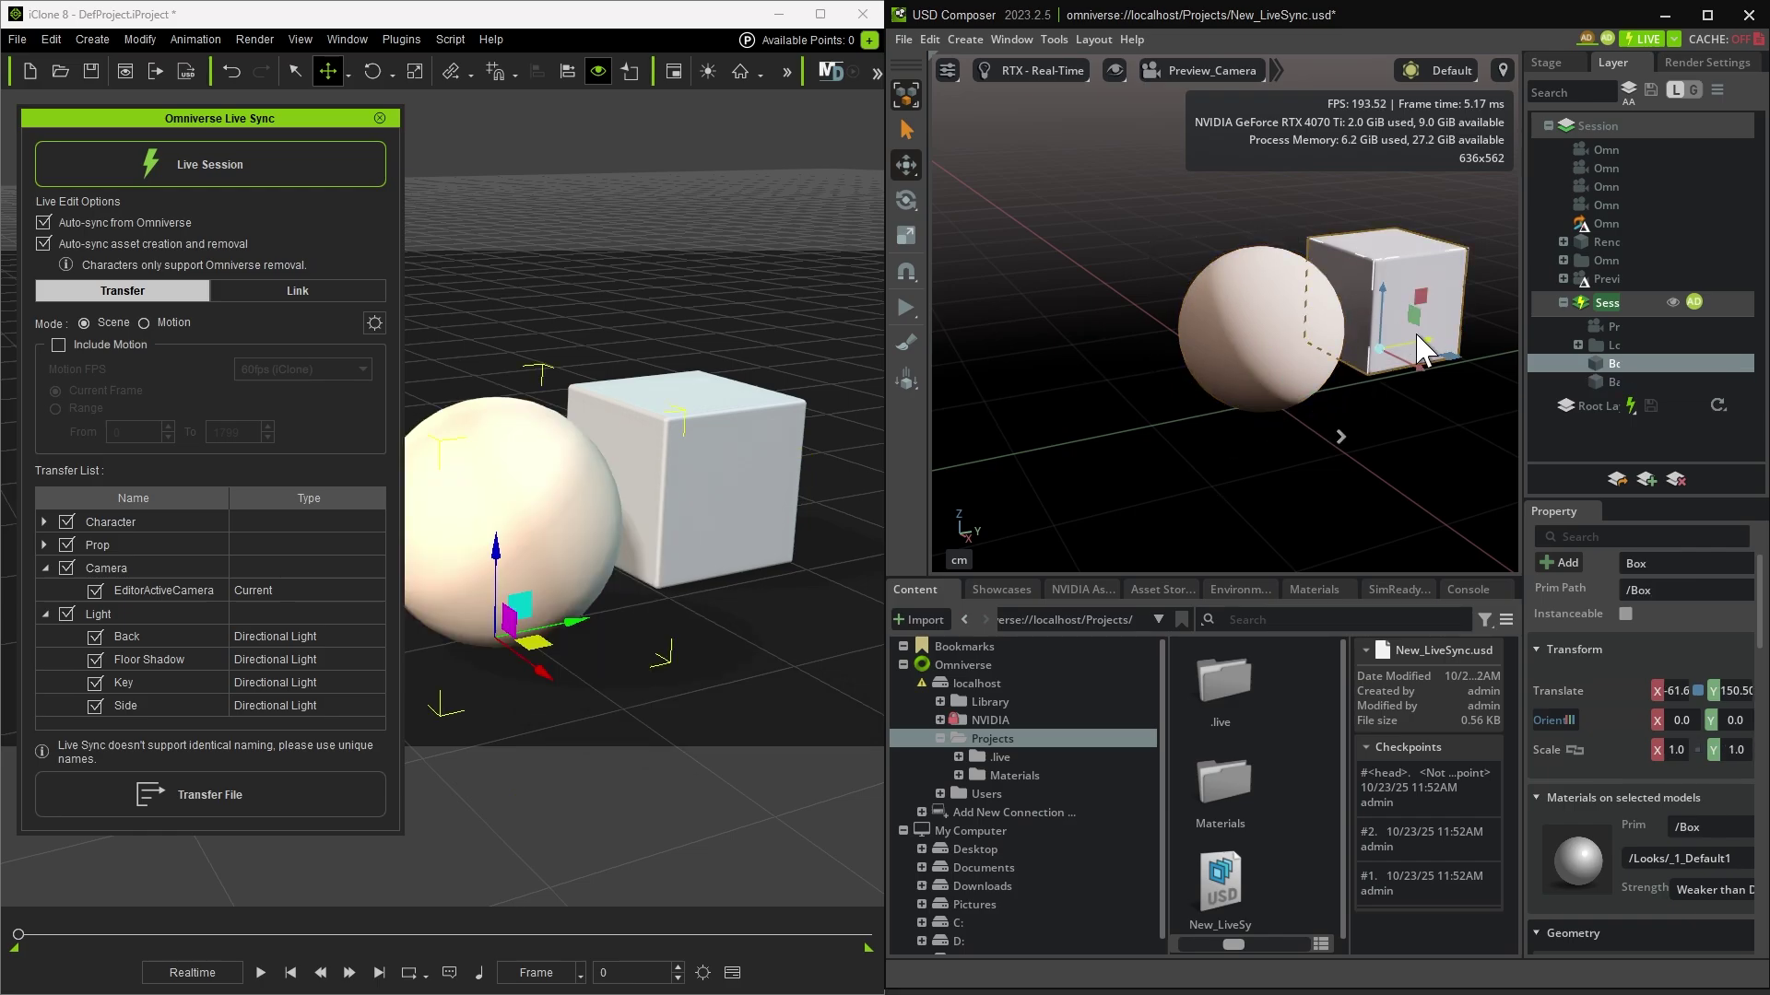